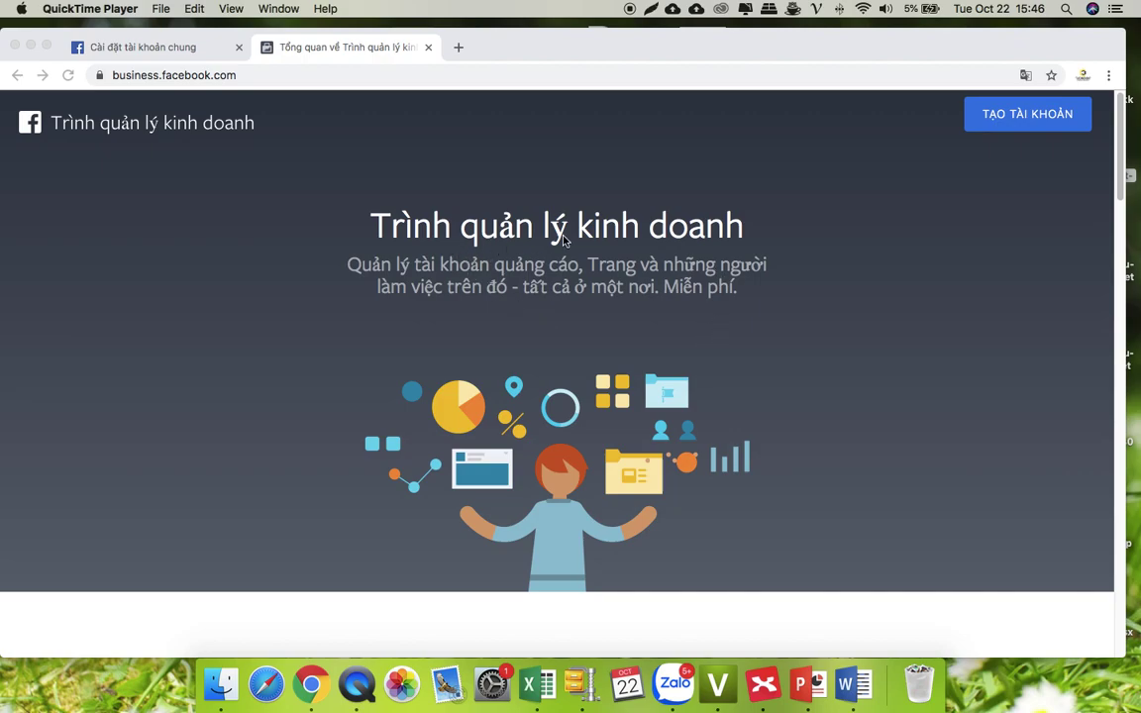
# - Start a new Business Manager account and enter the business name 'Bảo Châu Thời Trang'
pyautogui.scroll(-10, 688, 300)
pyautogui.scroll(10, 687, 299)
pyautogui.click(994, 119)
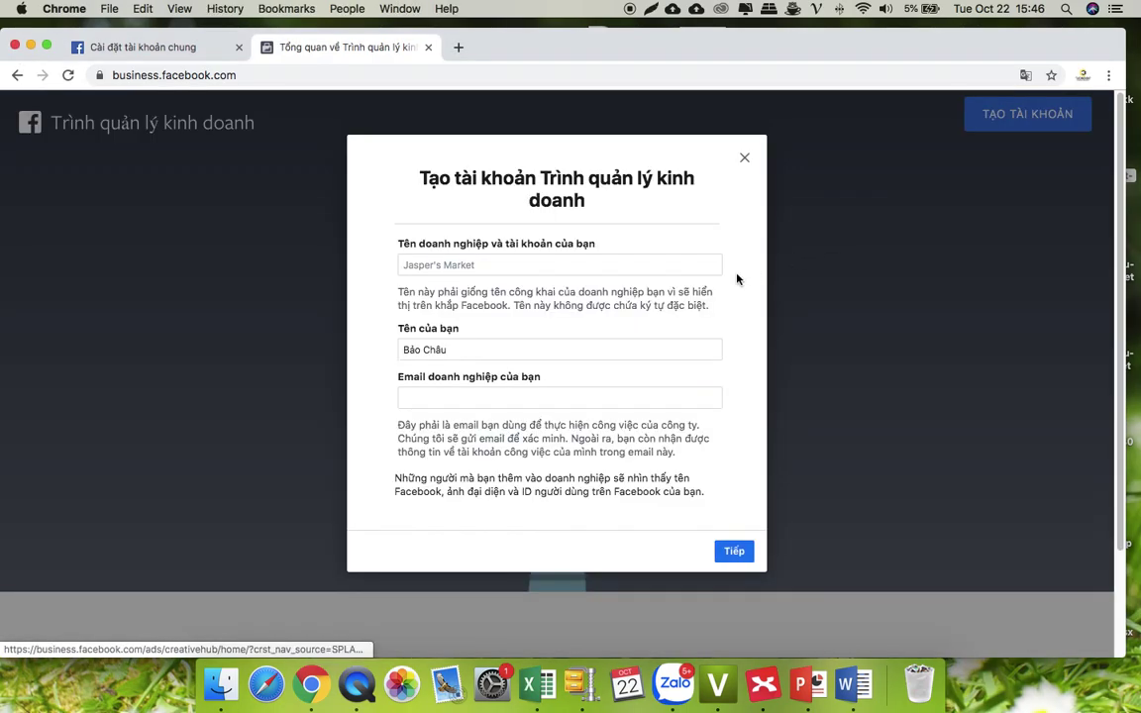
pyautogui.click(496, 264)
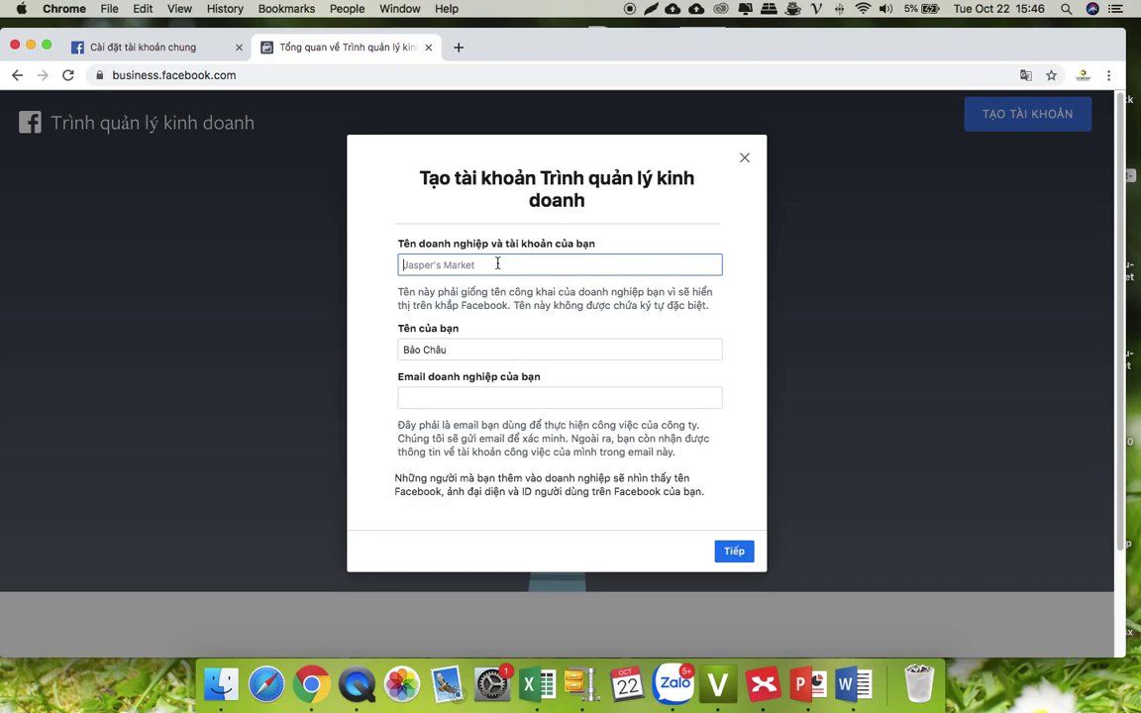
pyautogui.write('Bao Châu Thời Trang')
# - Enter the business email address and continue to the business details form
pyautogui.click(473, 399)
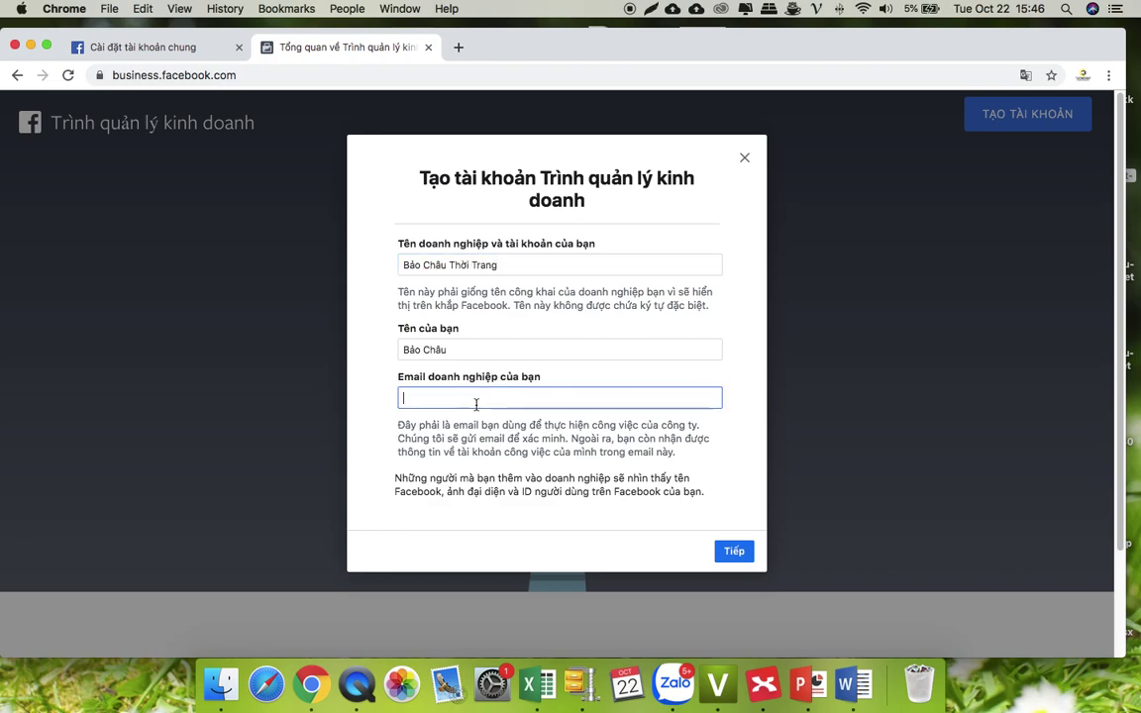
pyautogui.press('Tab')
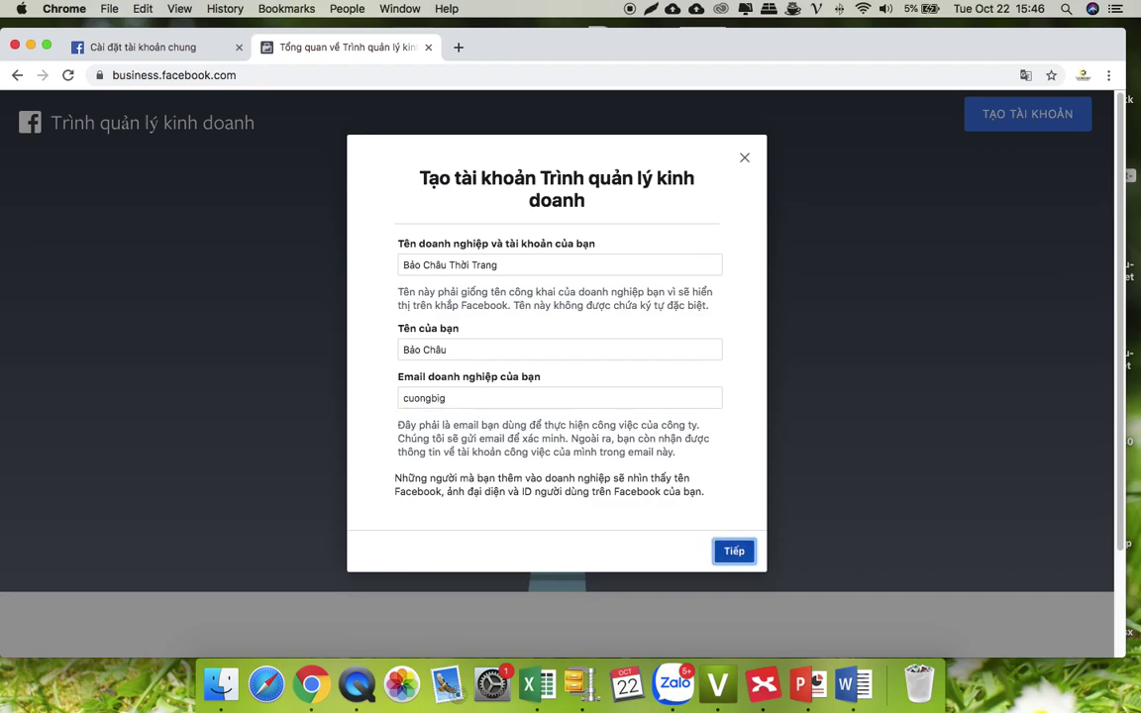
pyautogui.click(476, 398)
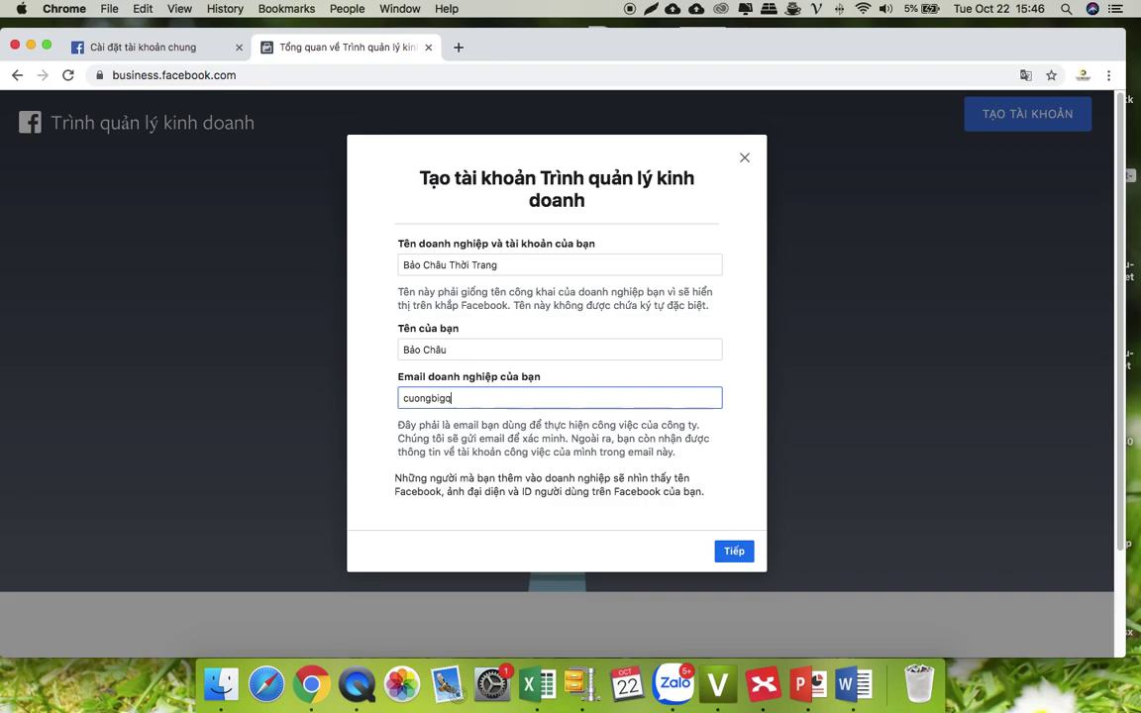
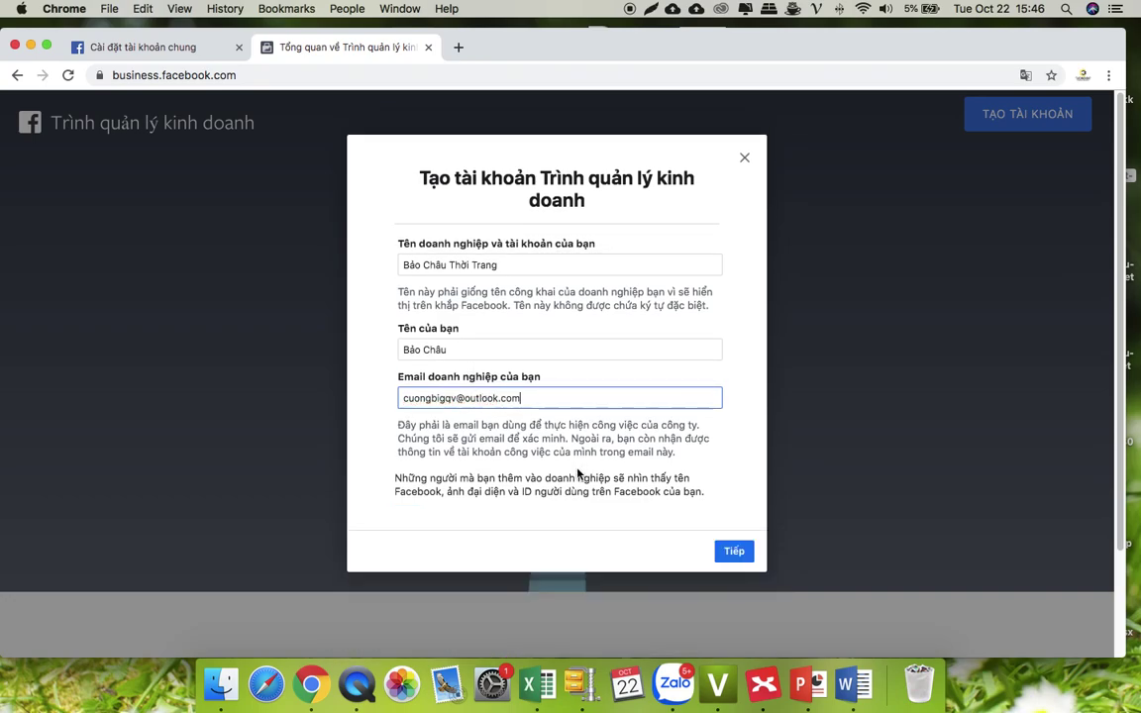
pyautogui.click(745, 555)
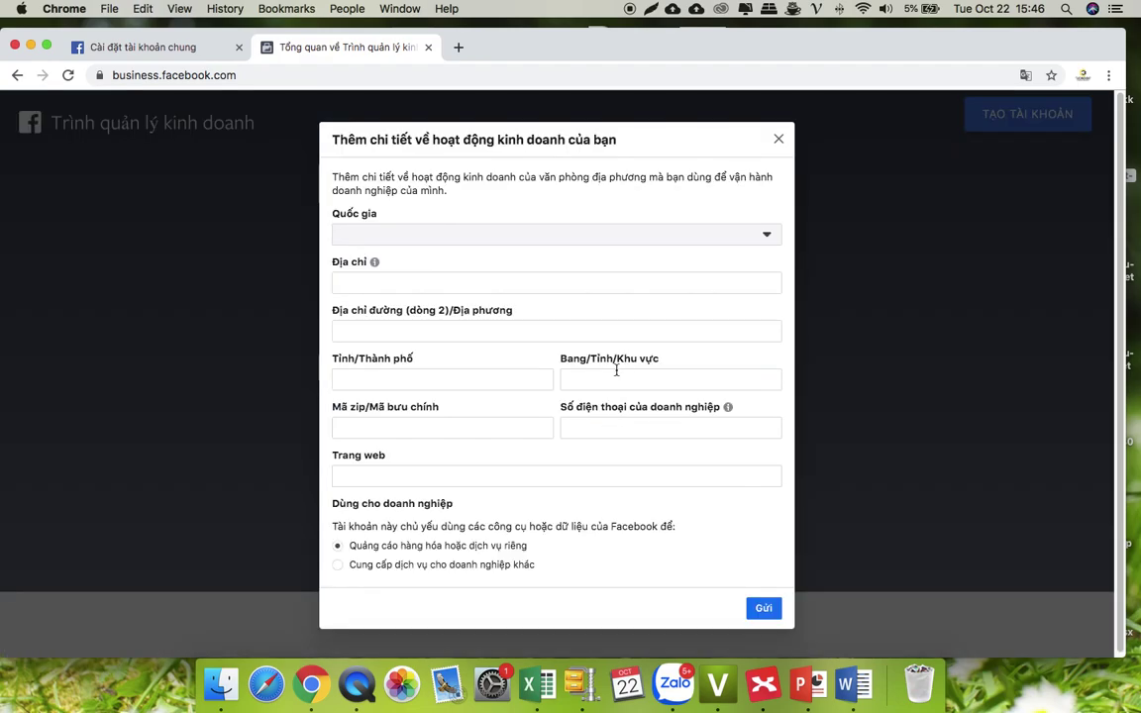
# - Set the country to Việt Nam, enter the street address and city Ho Chi Minh
pyautogui.click(436, 236)
pyautogui.scroll(-20, 440, 396)
pyautogui.scroll(-15, 438, 416)
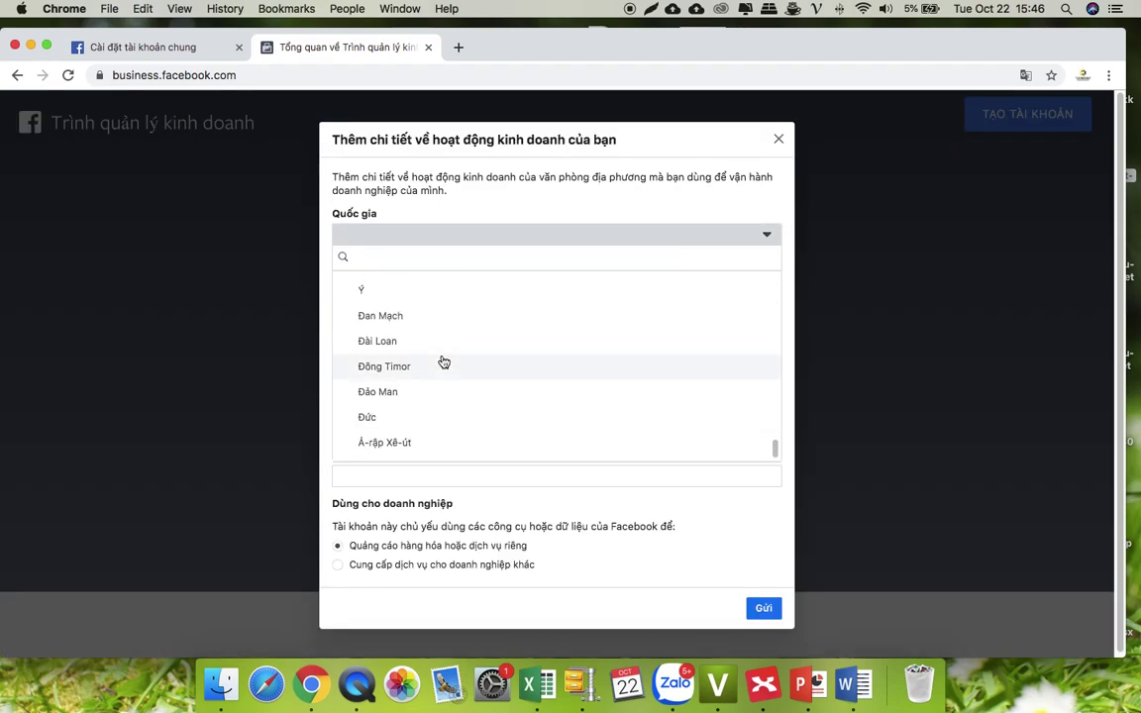
pyautogui.click(426, 293)
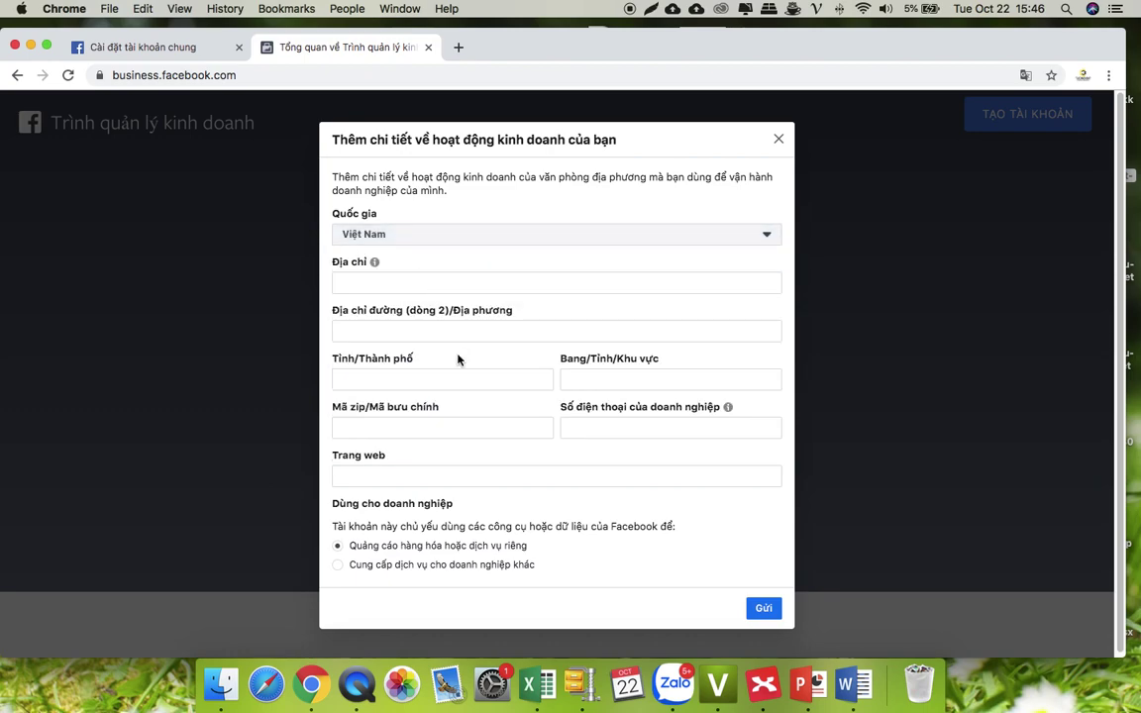
pyautogui.click(390, 282)
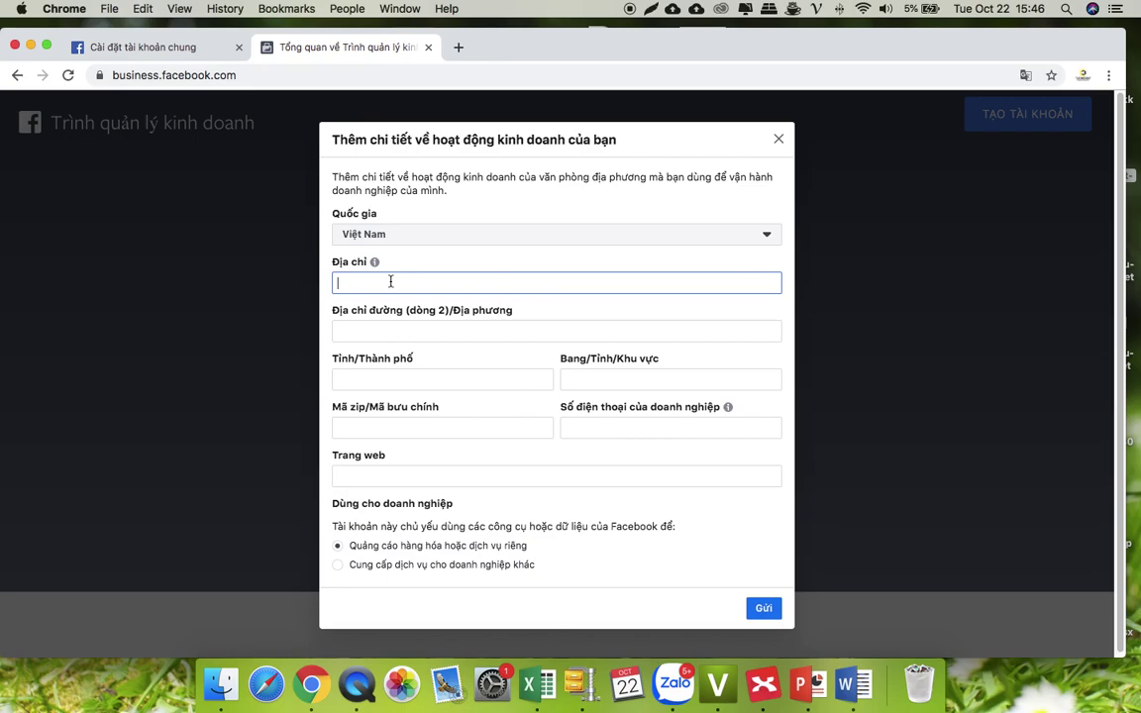
pyautogui.write('Ho')
pyautogui.click(401, 382)
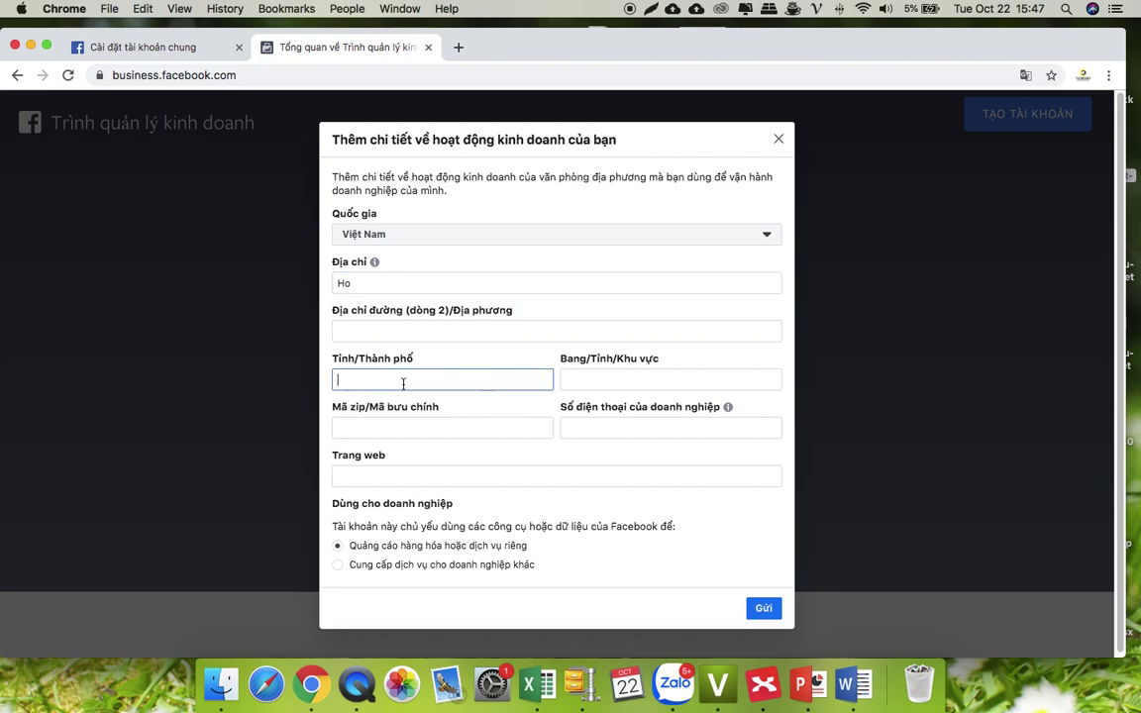
pyautogui.write('Ho Chi Minh')
# - Enter region Ho Chi Minh and zip code 70000
pyautogui.click(629, 383)
pyautogui.write('Ho Chu')
pyautogui.press('BackSpace')
pyautogui.write('i m')
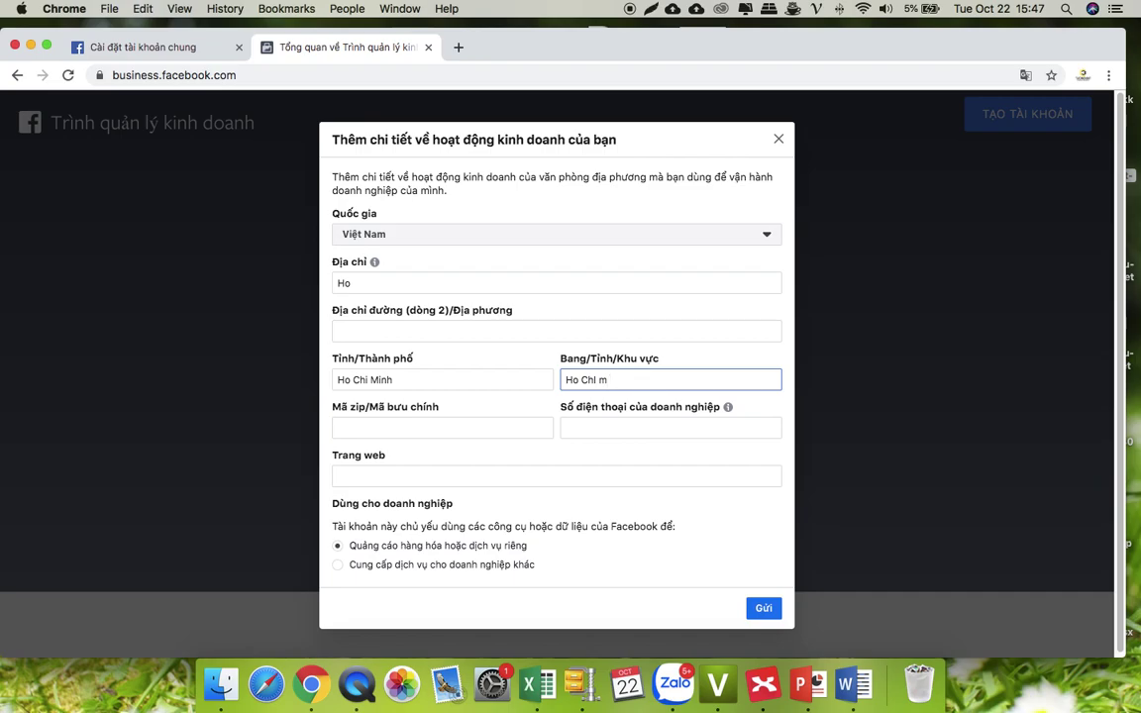
pyautogui.press('BackSpace')
pyautogui.write('Minh')
pyautogui.click(428, 430)
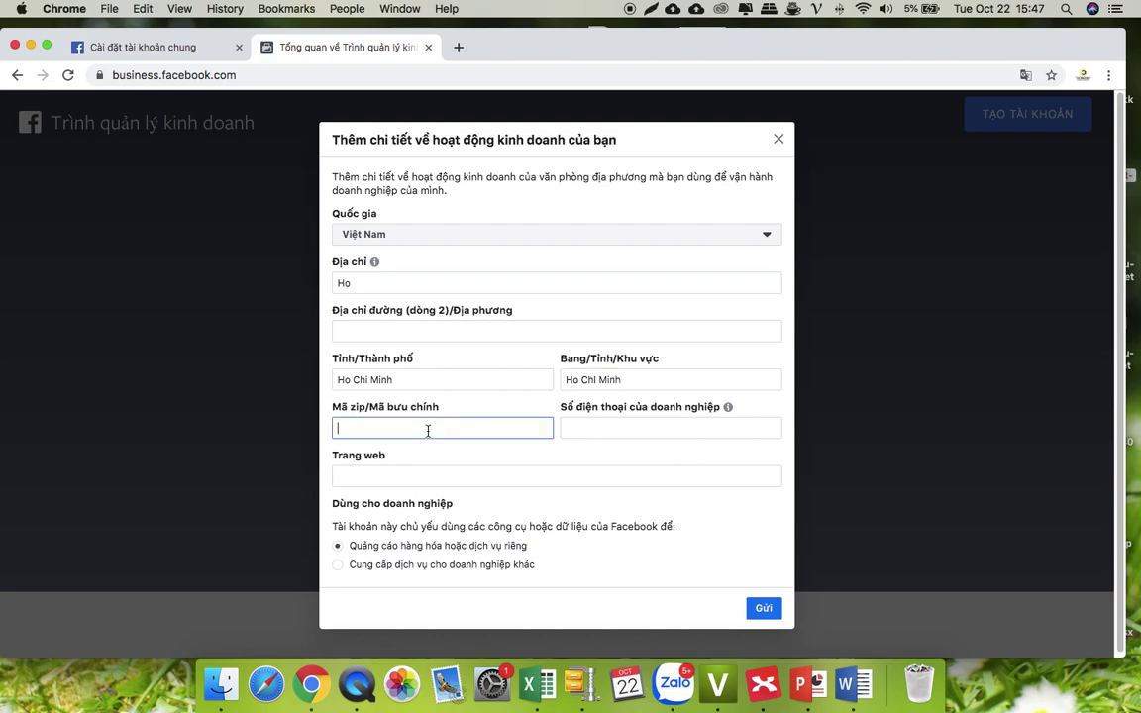
pyautogui.write('70000')
pyautogui.moveTo(729, 409)
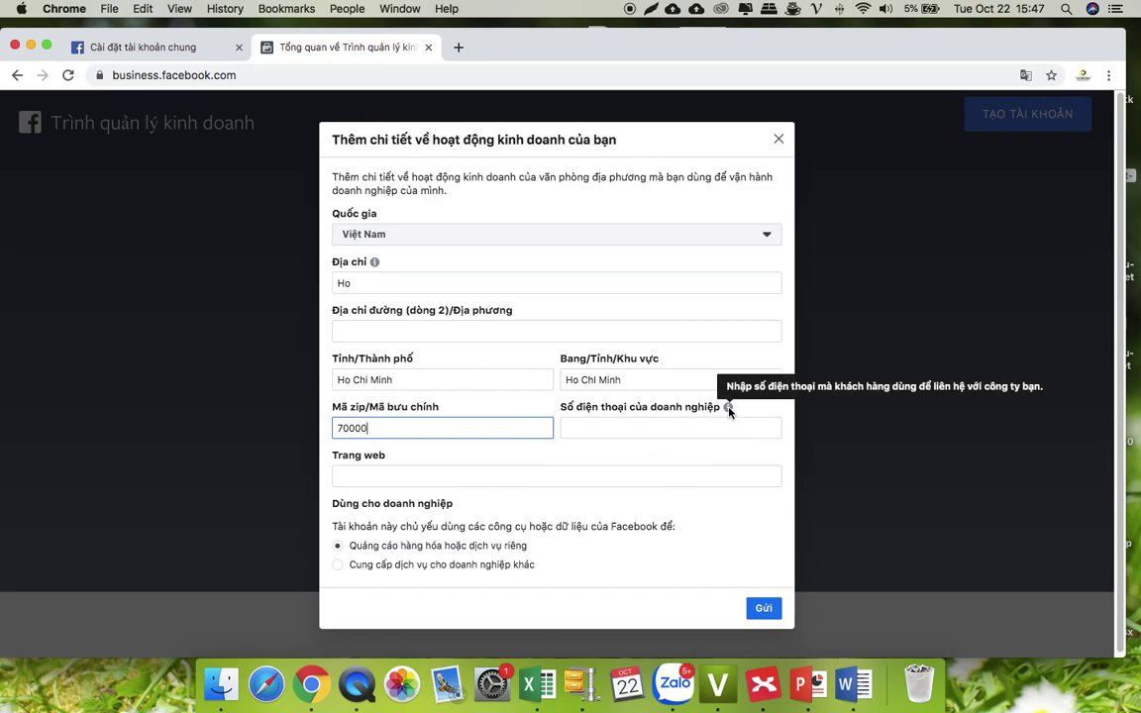
pyautogui.click(413, 475)
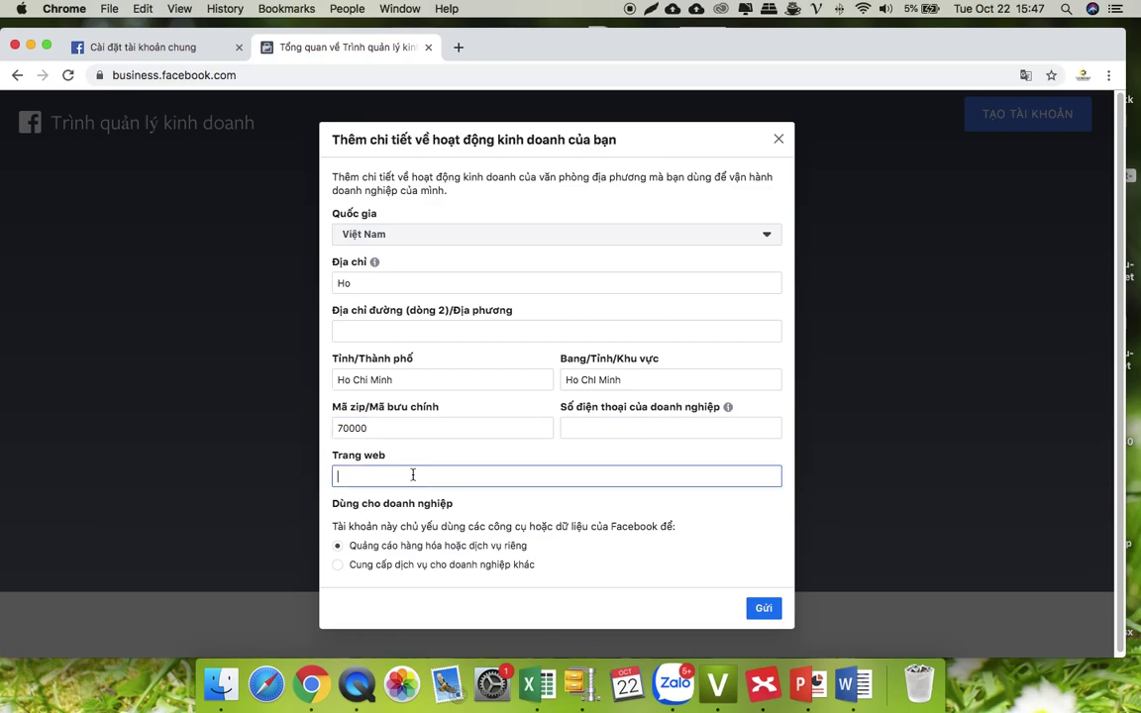
pyautogui.write('htt')
pyautogui.write('ps://goo')
pyautogui.press('BackSpace')
pyautogui.write('rget.com')
pyautogui.click(608, 429)
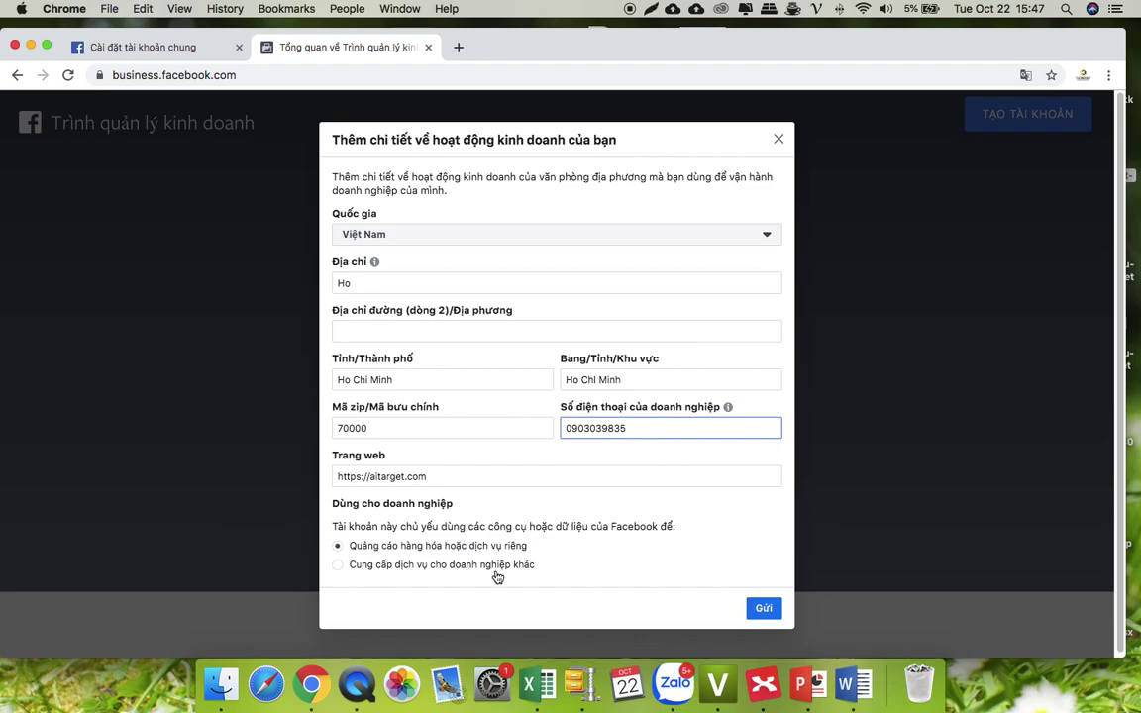
pyautogui.click(765, 609)
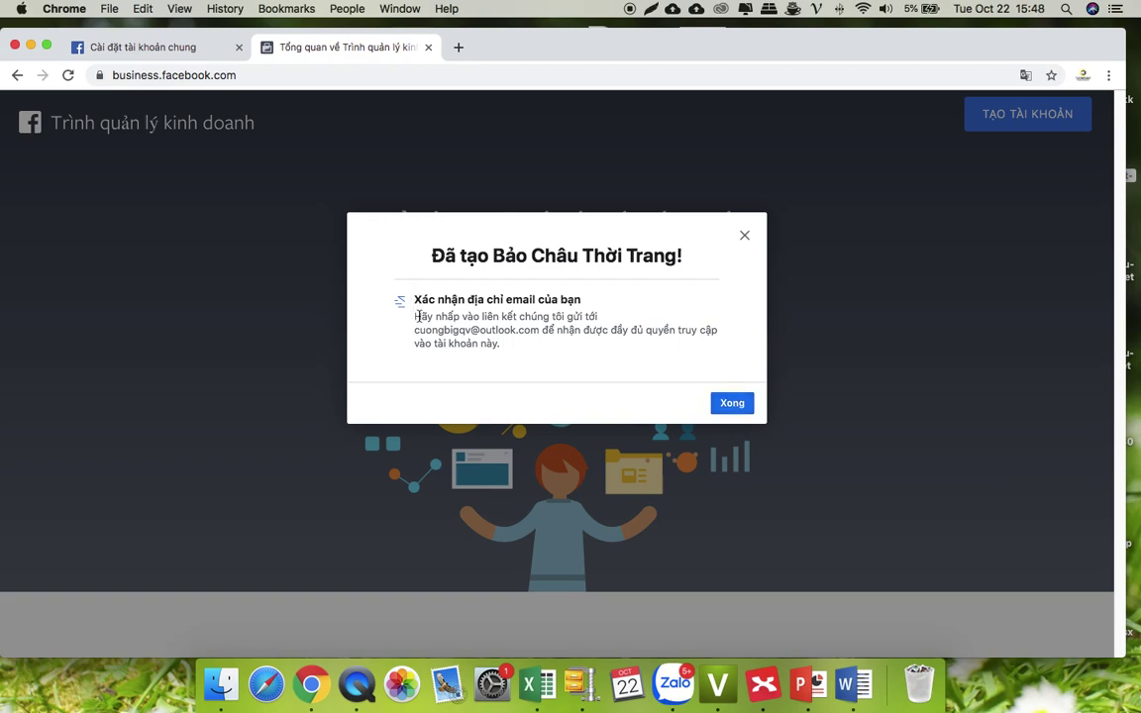
# - Copy the business email address from the confirmation message, then open a new browser tab
pyautogui.moveTo(416, 327); pyautogui.dragTo(541, 331)
pyautogui.rightClick(541, 331)
pyautogui.click(555, 361)
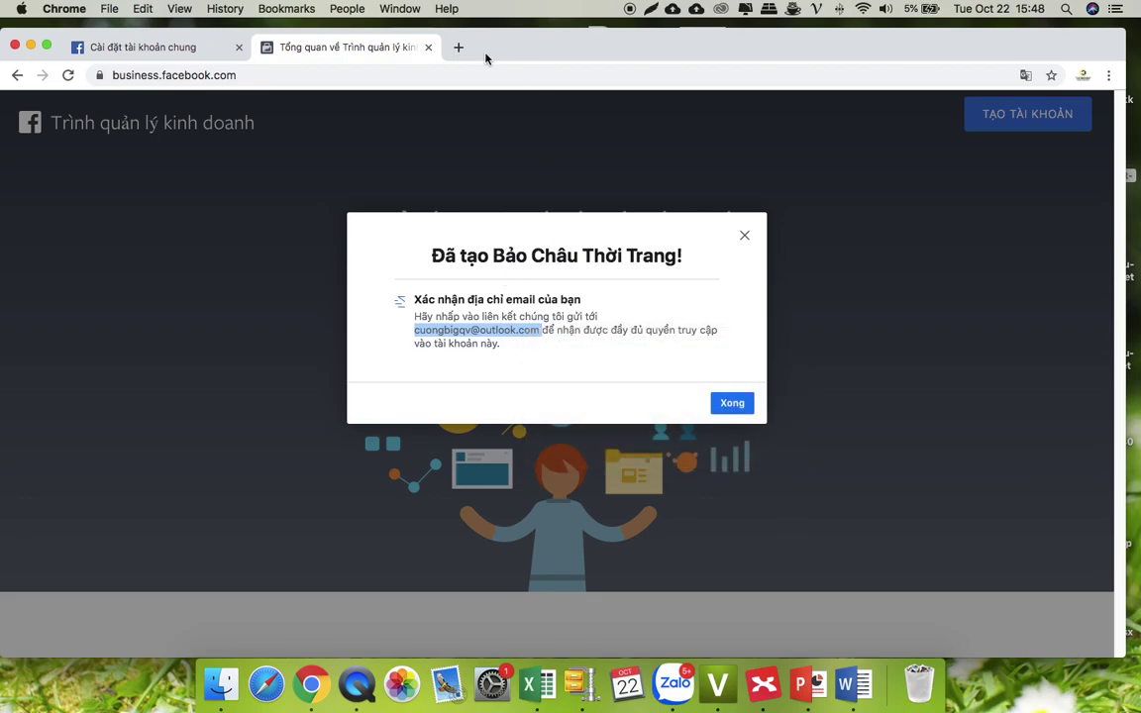
pyautogui.press('super+t')
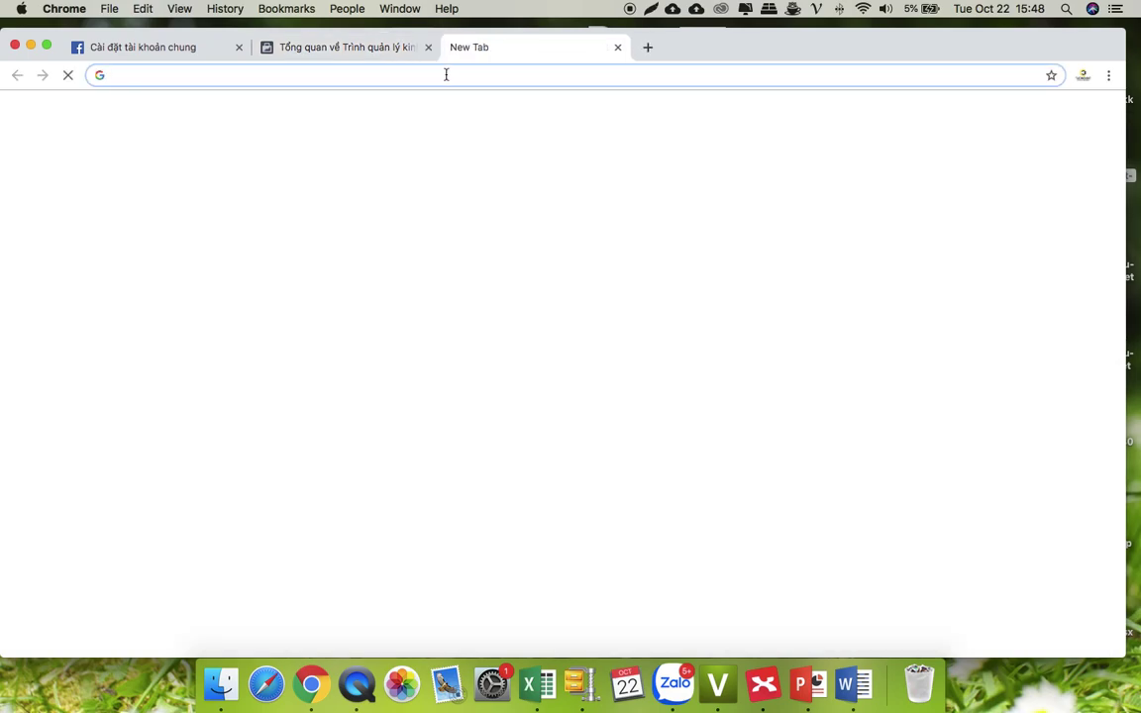
pyautogui.write('live')
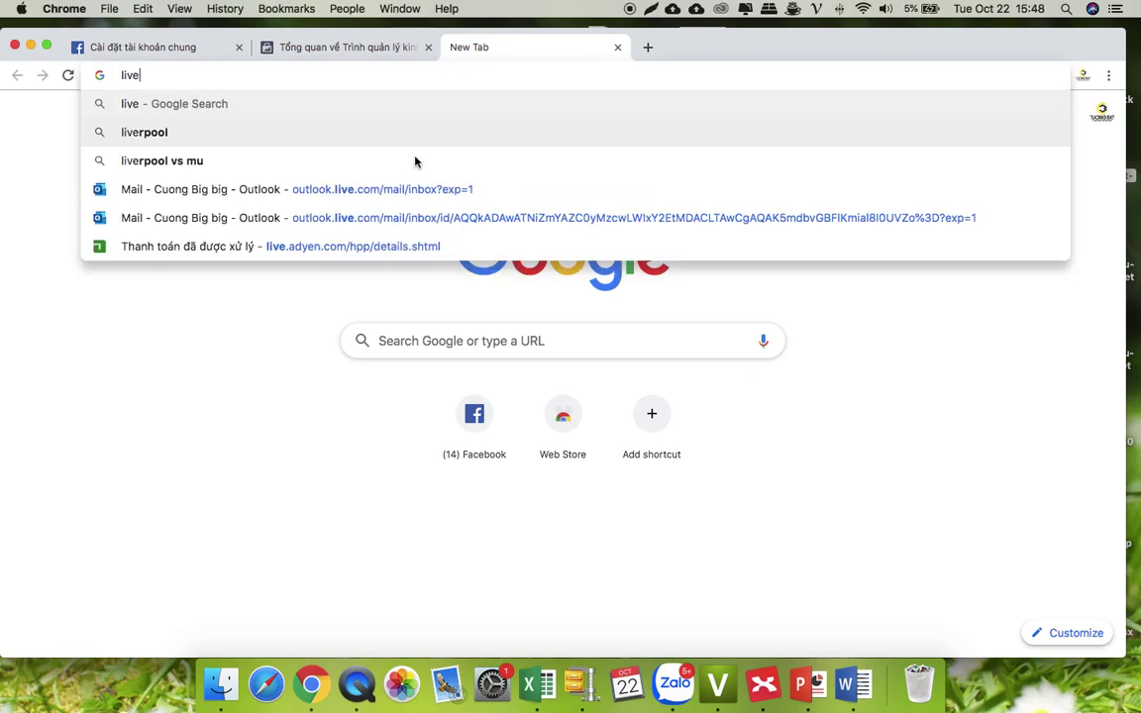
pyautogui.click(413, 189)
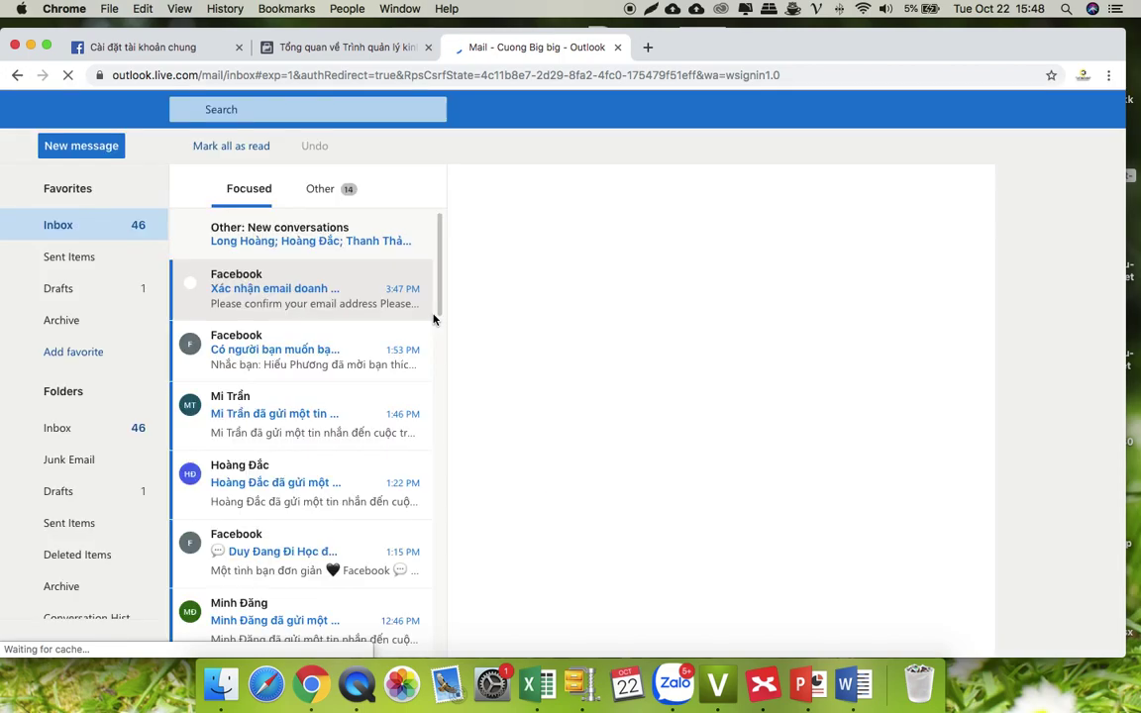
pyautogui.click(290, 296)
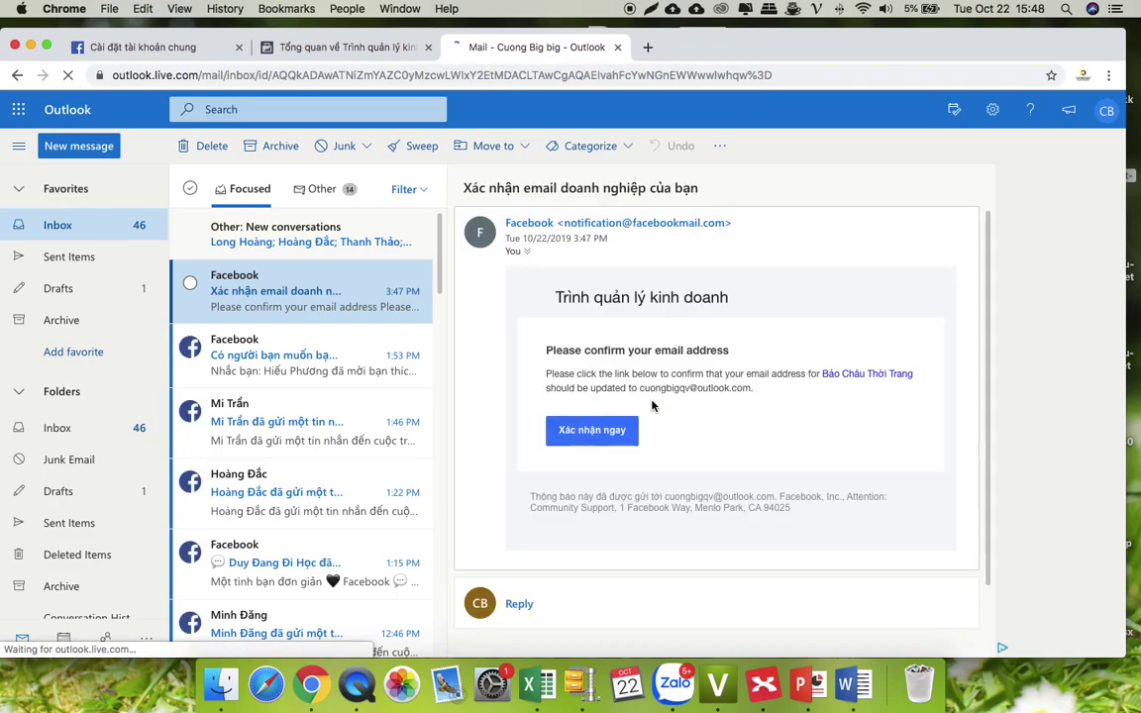
# - Confirm the address with Xác nhận ngay and dismiss the page translation offer
pyautogui.click(593, 429)
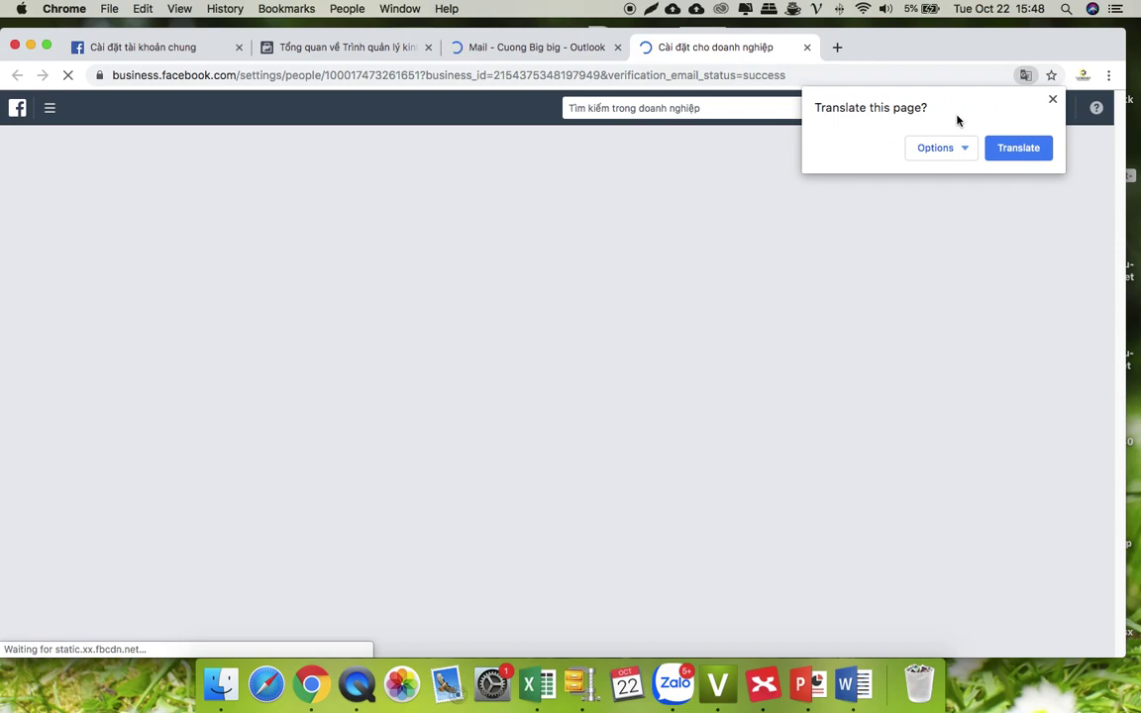
pyautogui.click(1053, 99)
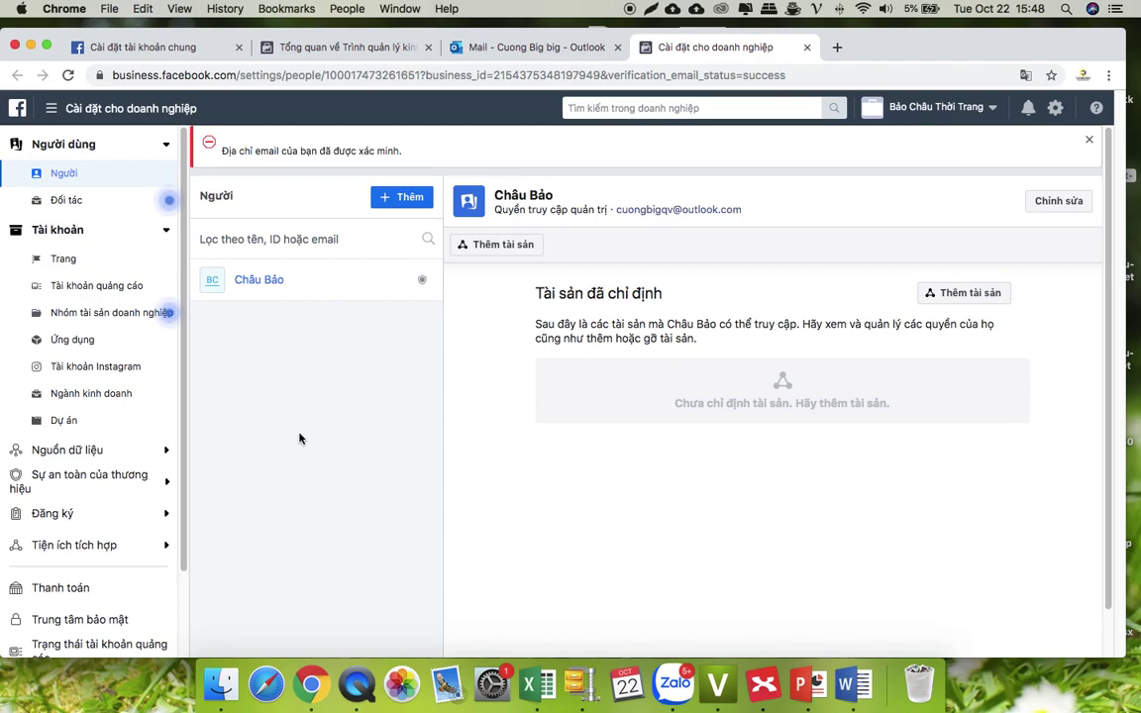
# - From the Ad Accounts page, open the Thêm tài khoản quảng cáo form and focus the ad account ID field
pyautogui.click(81, 293)
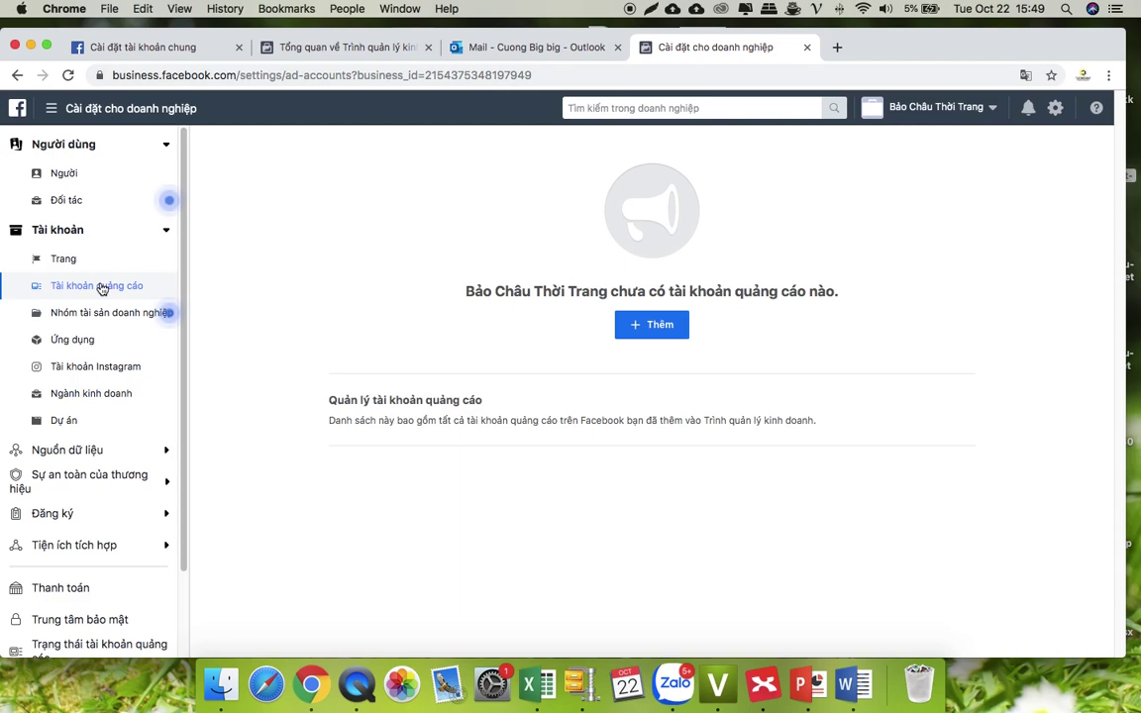
pyautogui.click(657, 330)
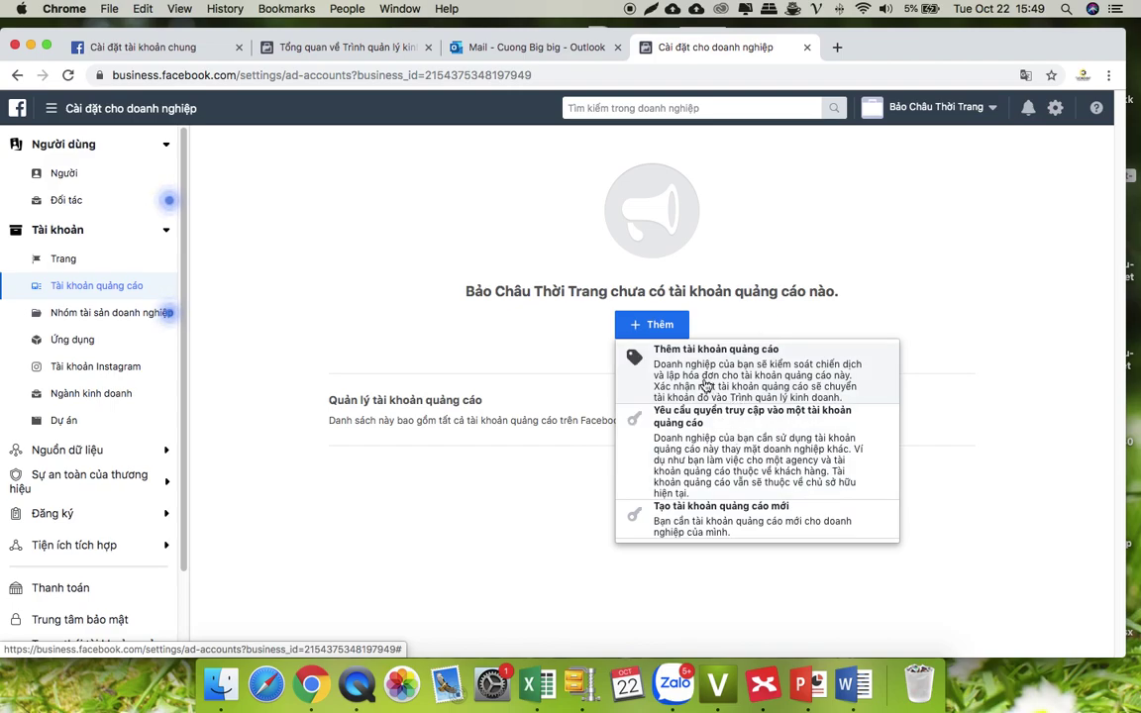
pyautogui.click(706, 386)
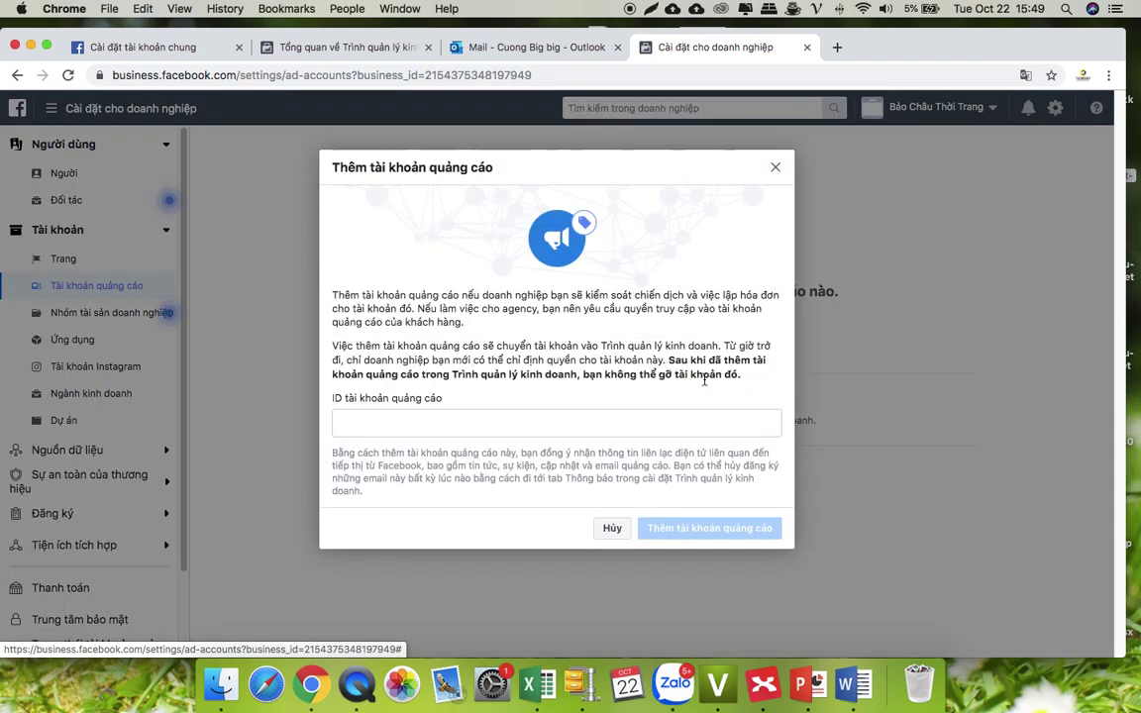
pyautogui.click(428, 424)
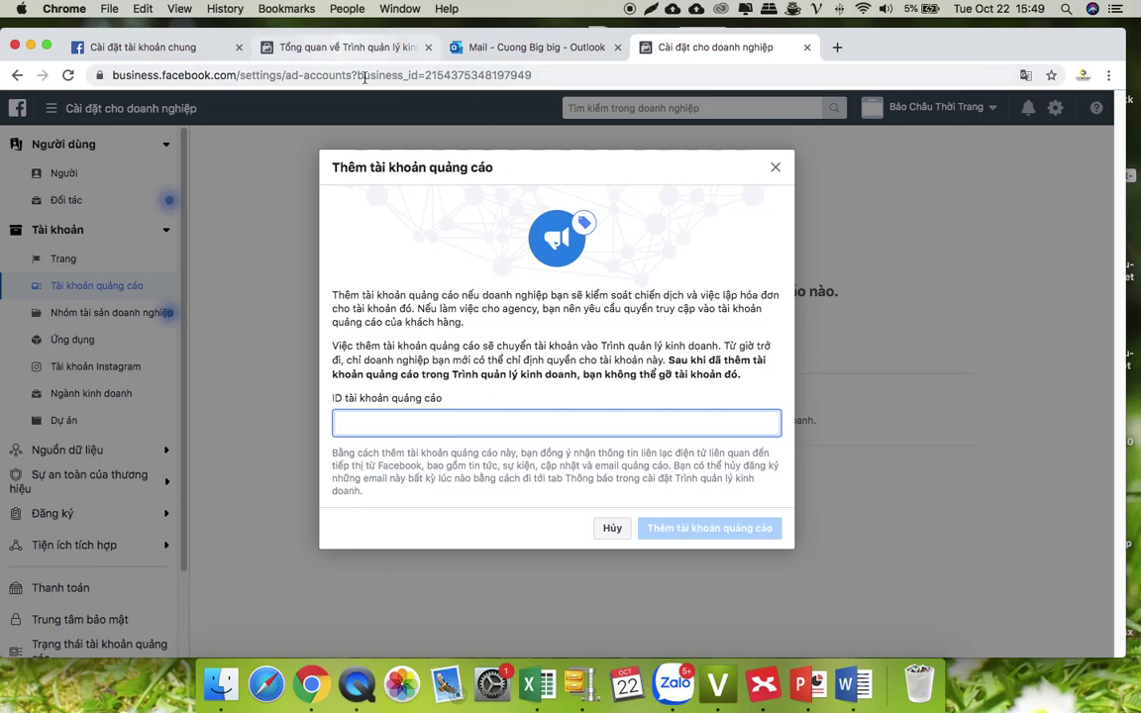
pyautogui.hotkey('ctrl', 'Up')
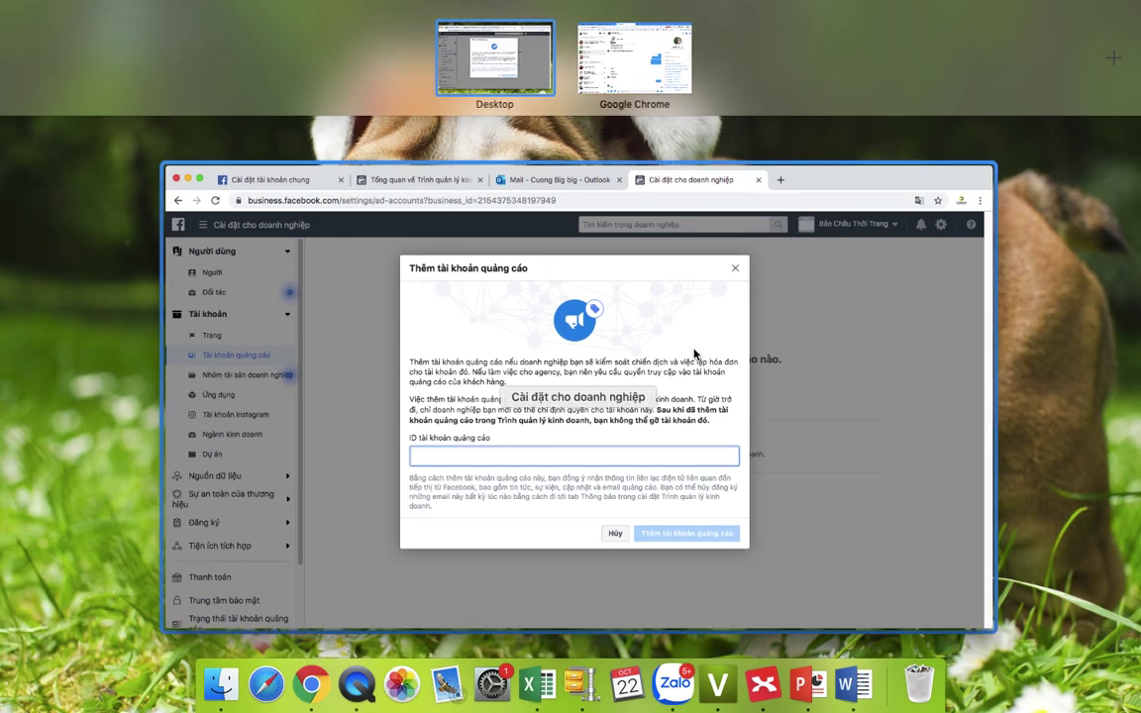
# - Look up the ad account ID in Ads Manager under another Chrome profile
pyautogui.click(692, 357)
pyautogui.click(1083, 78)
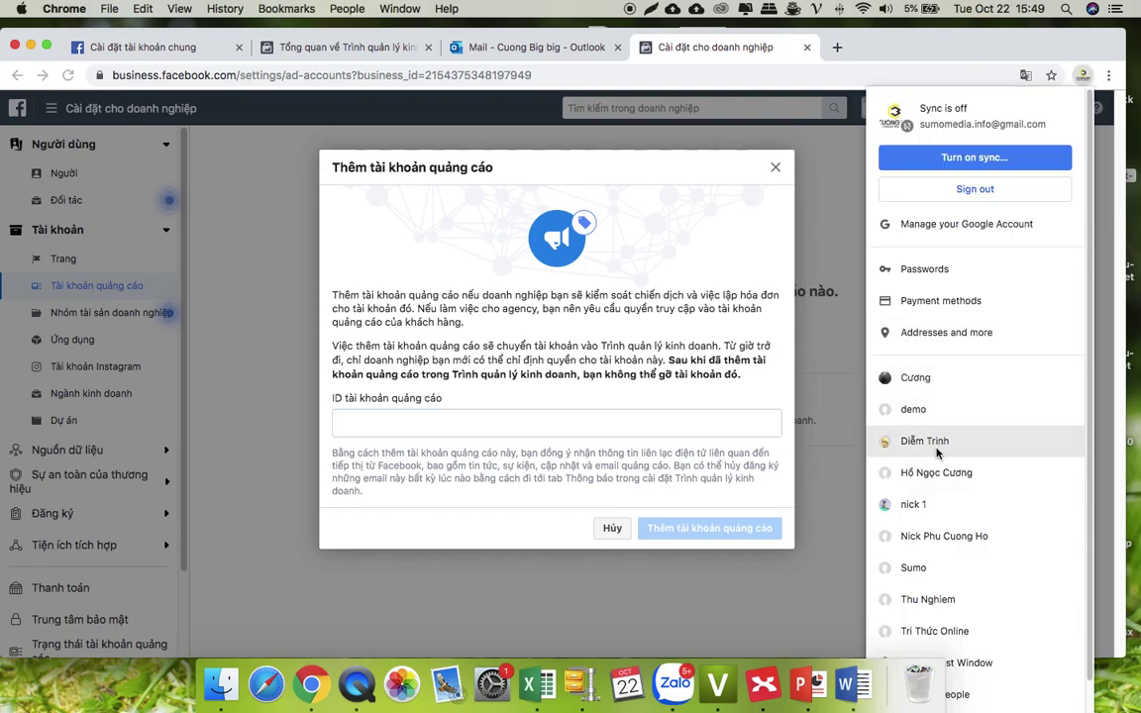
pyautogui.click(892, 473)
pyautogui.click(353, 51)
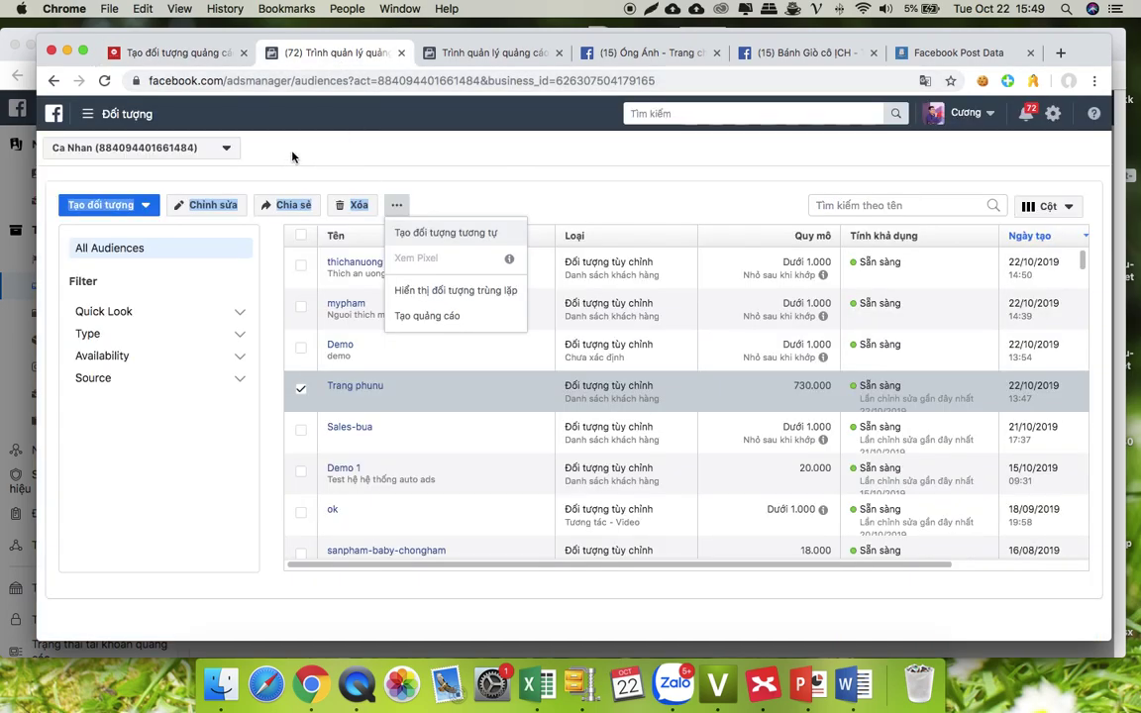
pyautogui.click(132, 168)
pyautogui.moveTo(378, 80); pyautogui.dragTo(483, 81)
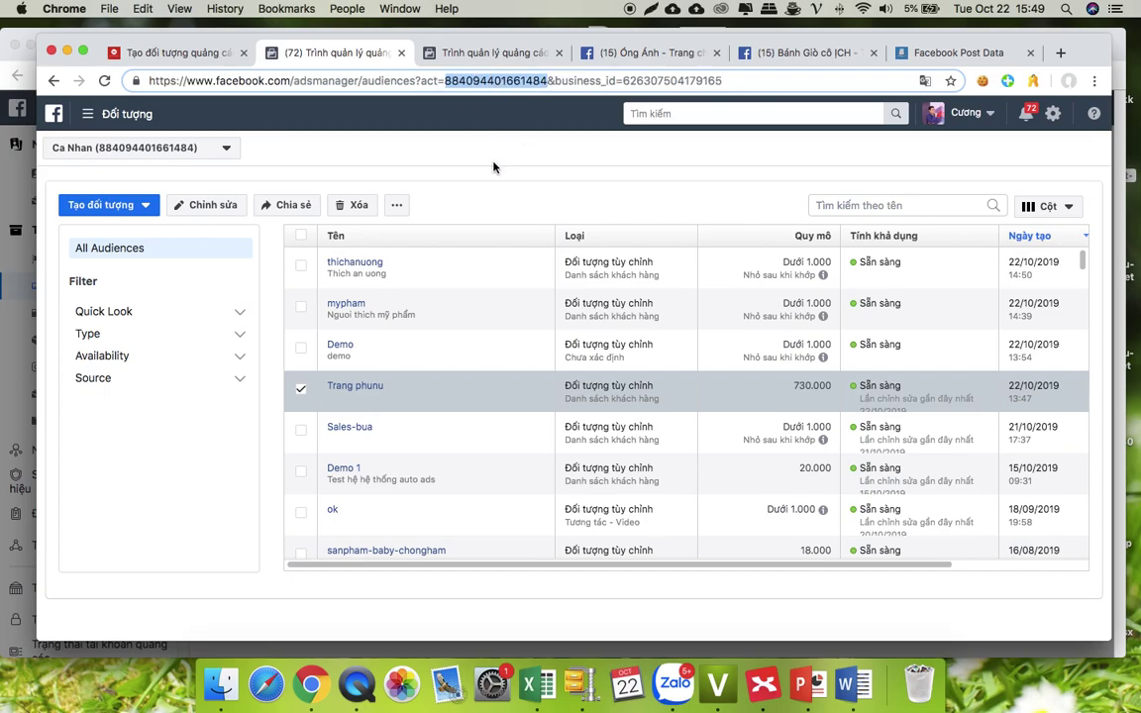
# - Return to the Business Settings window and close the Add Ad Account dialog
pyautogui.hotkey('ctrl', 'Up')
pyautogui.click(637, 184)
pyautogui.click(774, 170)
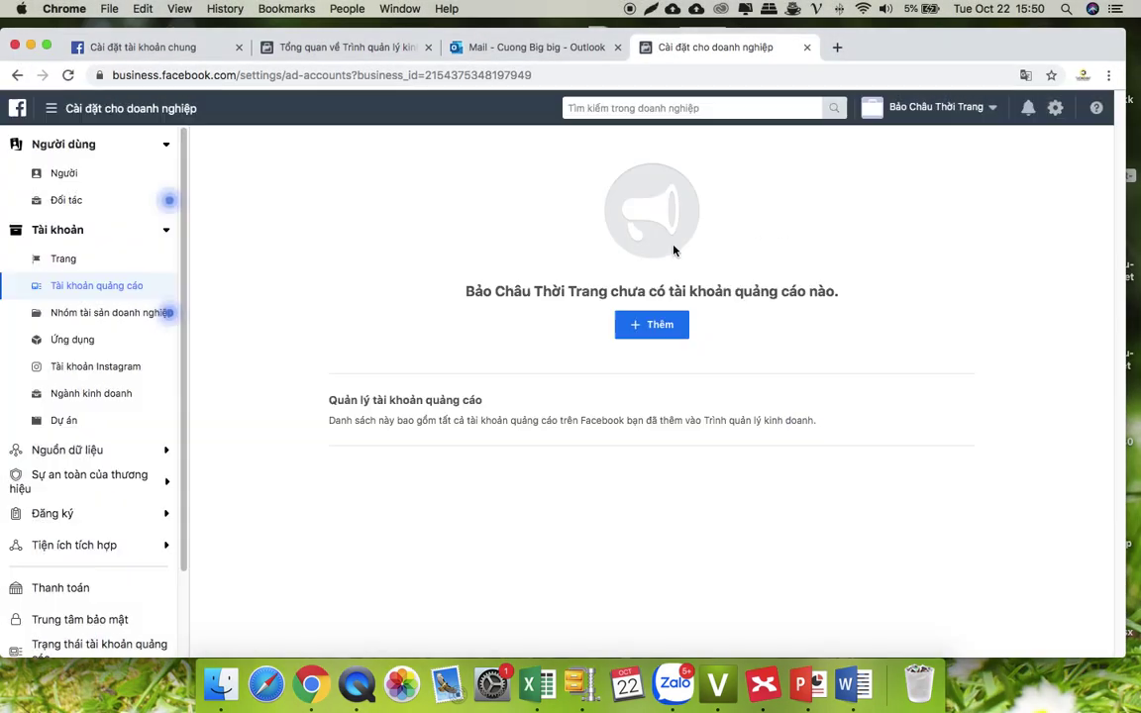
# - Start a brand-new ad account named 'Tk Bao Chau'
pyautogui.click(646, 325)
pyautogui.click(661, 507)
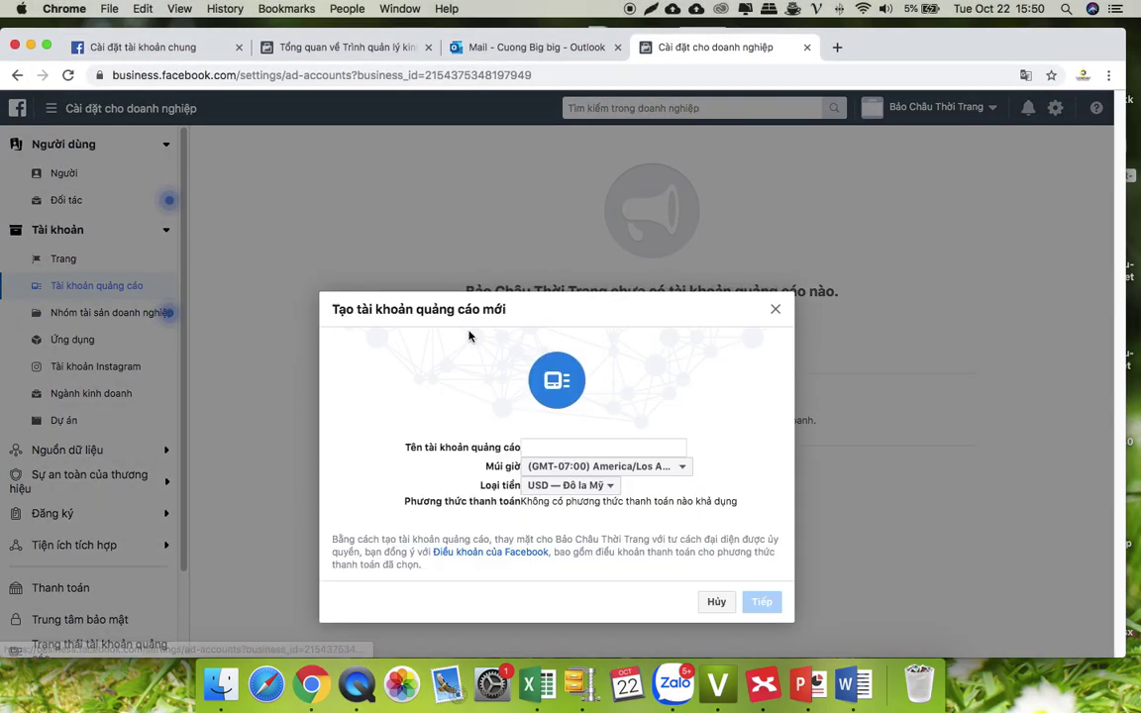
pyautogui.click(549, 448)
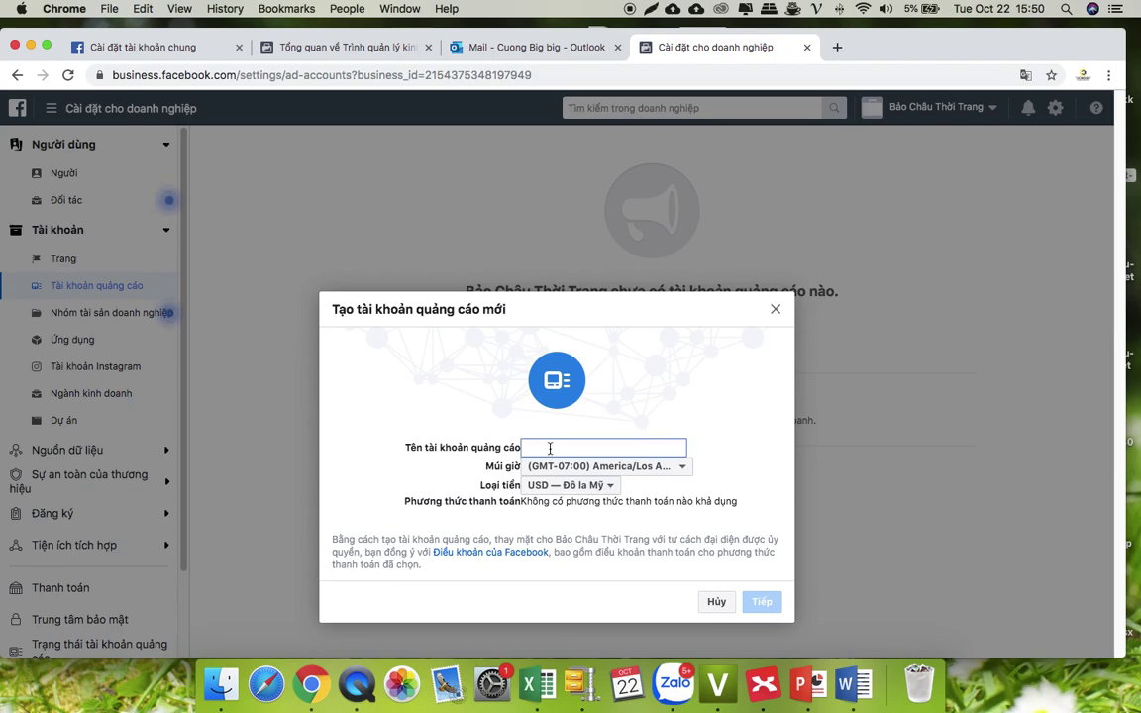
pyautogui.write('Tk B')
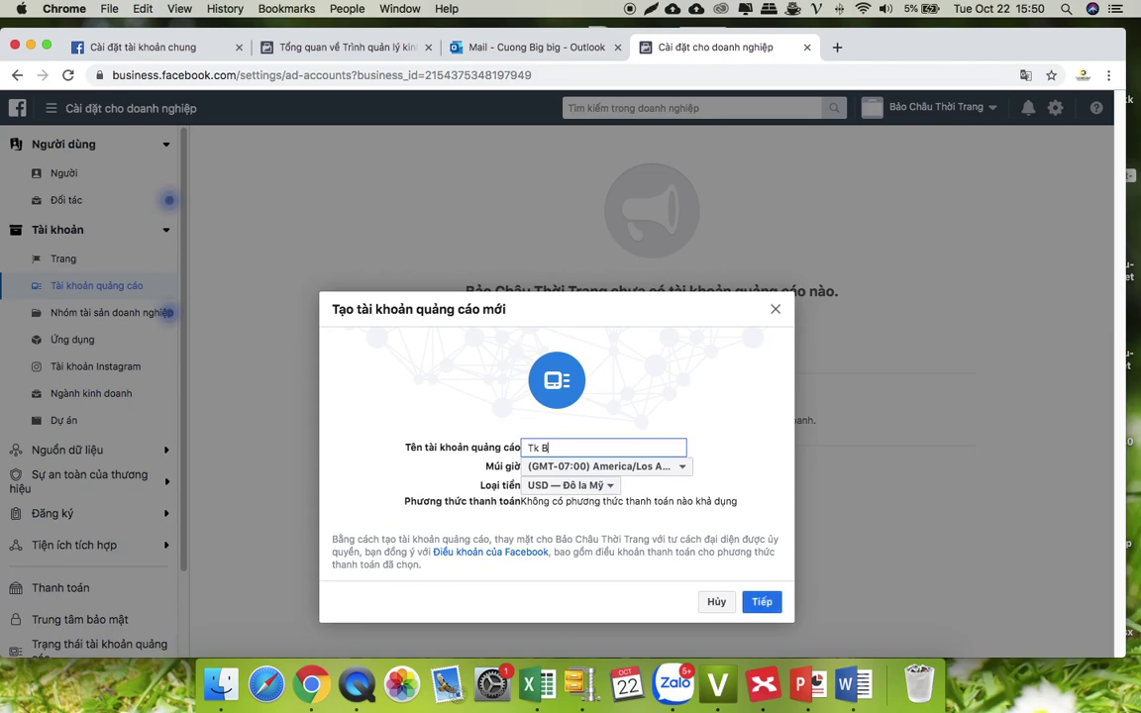
pyautogui.write('ao Chau')
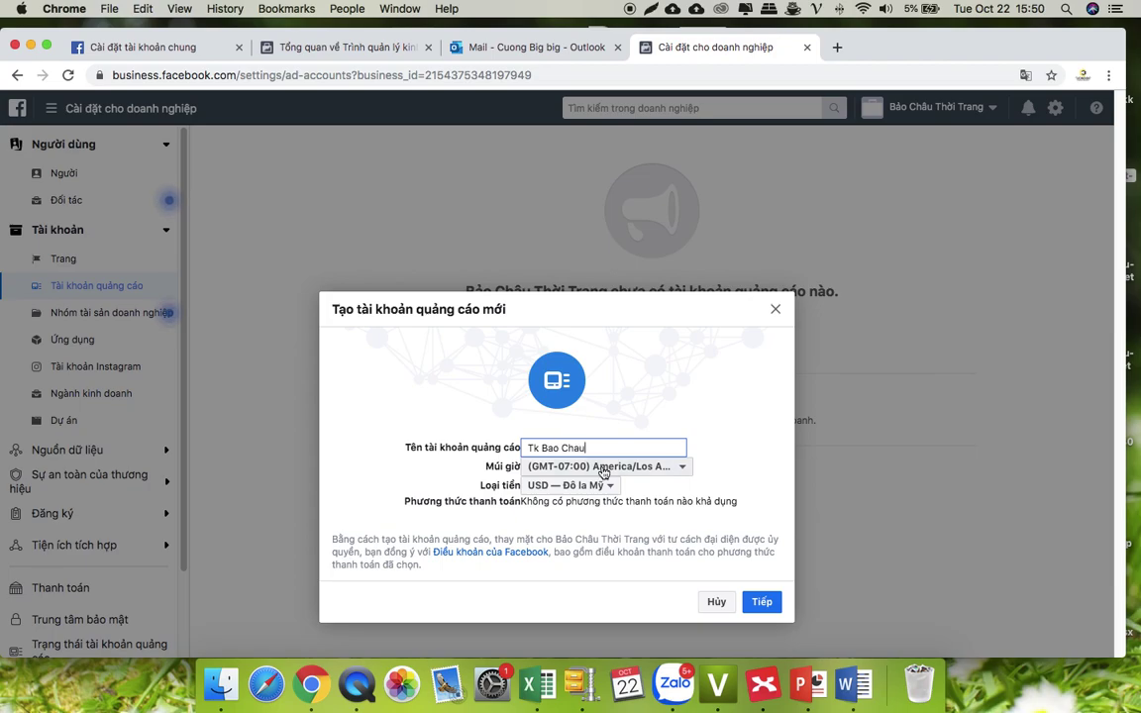
# - Set the ad account time zone to Etc/GMT-7 and currency to VND, then continue
pyautogui.click(610, 469)
pyautogui.click(610, 468)
pyautogui.scroll(-15, 611, 411)
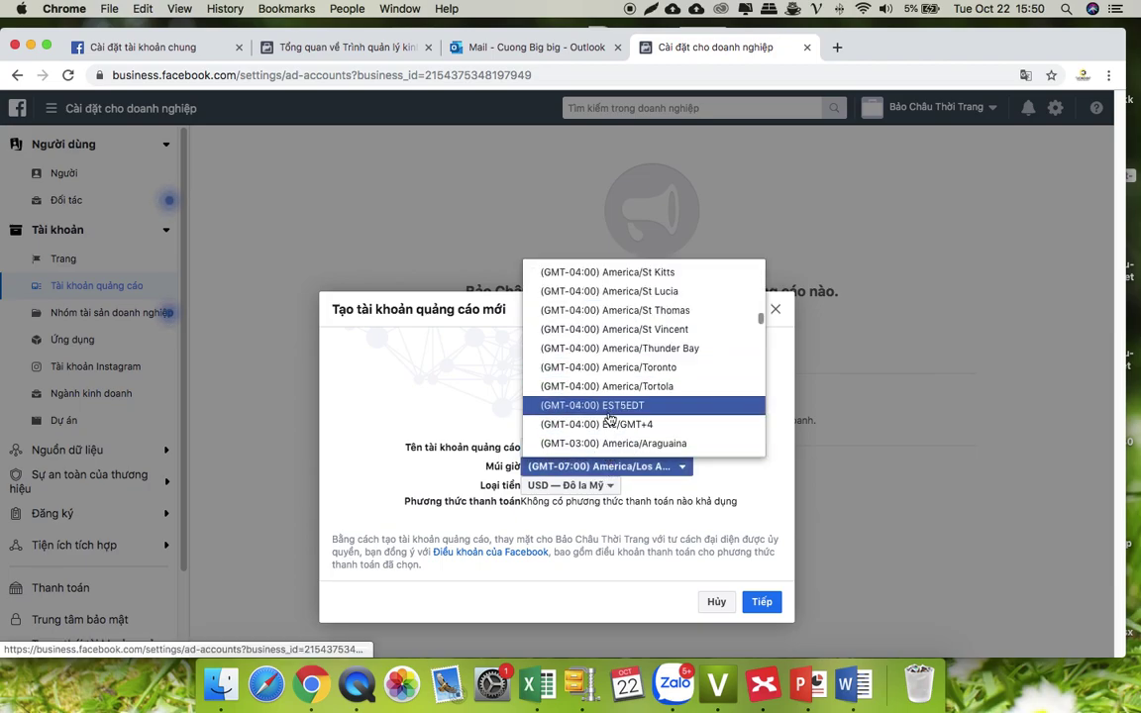
pyautogui.scroll(-20, 609, 424)
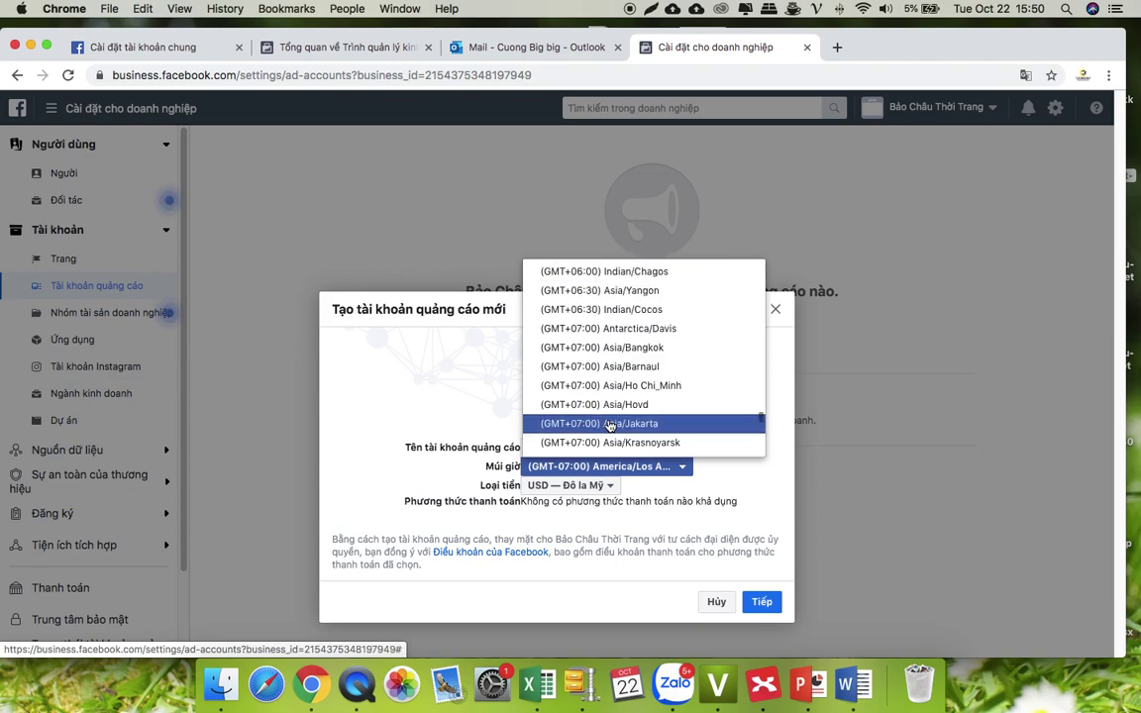
pyautogui.scroll(3, 611, 424)
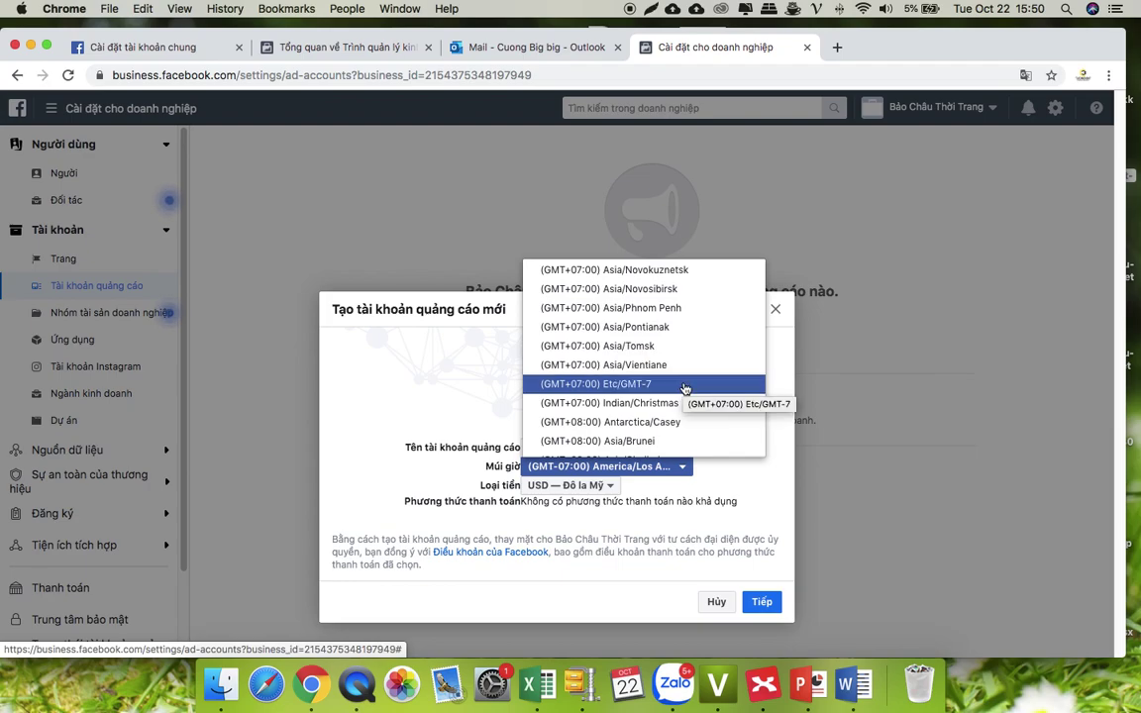
pyautogui.click(685, 388)
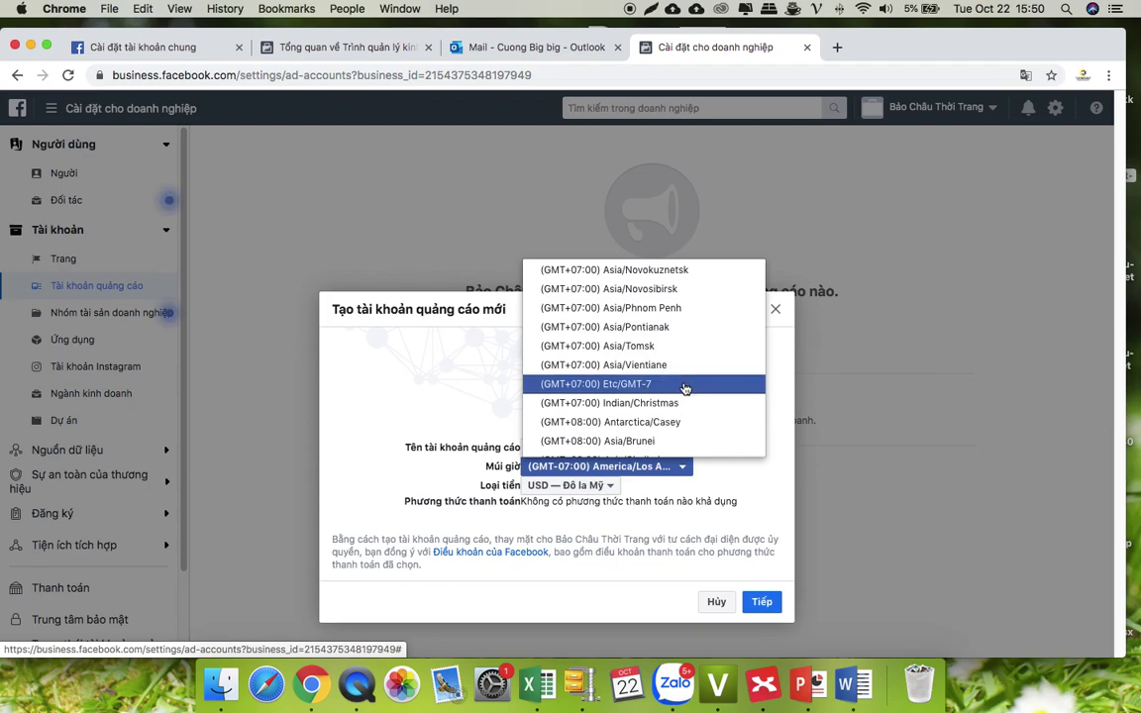
pyautogui.click(591, 491)
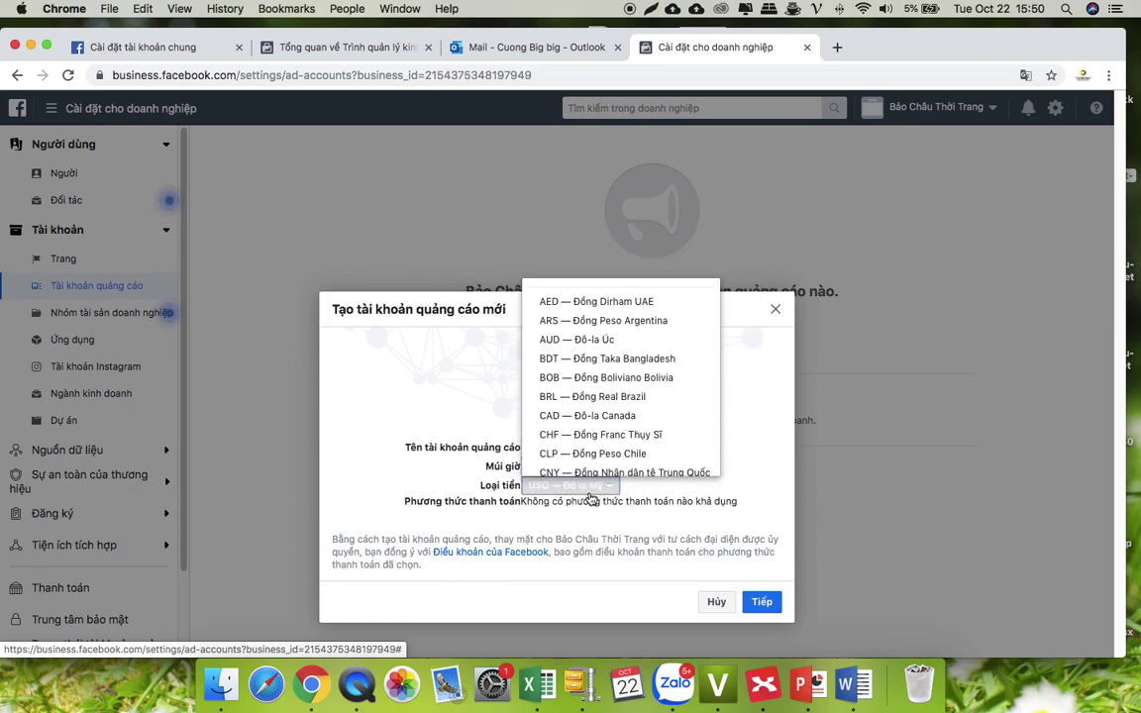
pyautogui.scroll(-10, 629, 416)
pyautogui.click(625, 442)
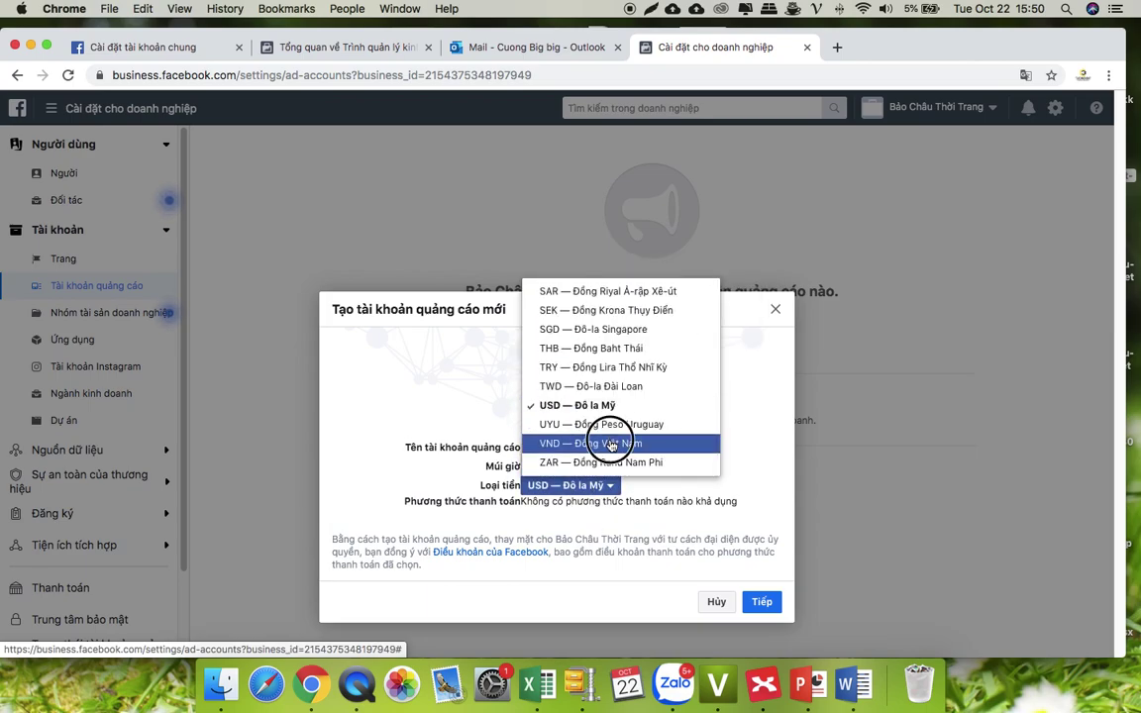
pyautogui.click(769, 597)
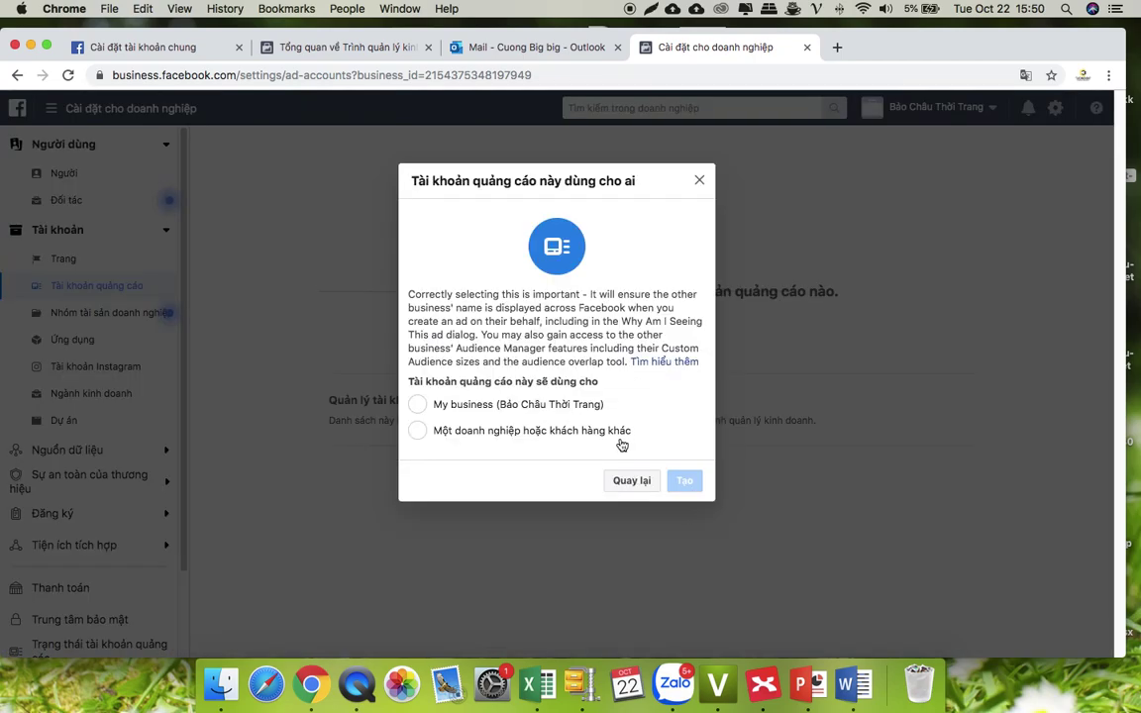
# - Create the ad account for My business, then cancel after the missing-payment-method error
pyautogui.click(473, 409)
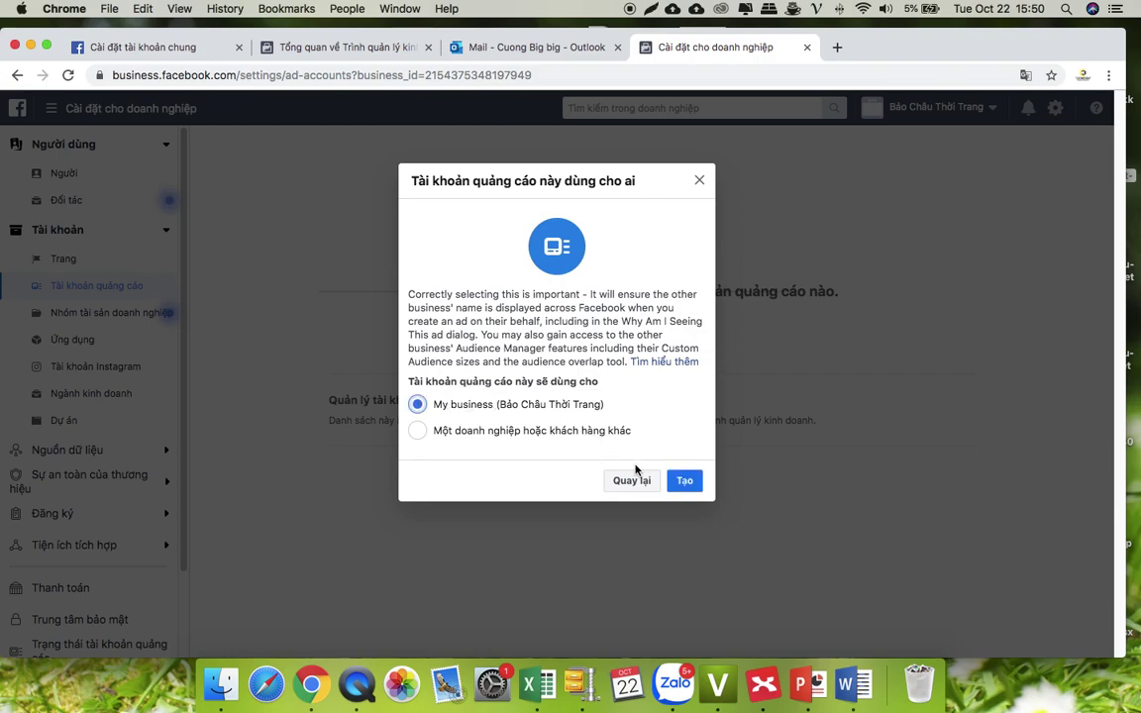
pyautogui.click(684, 481)
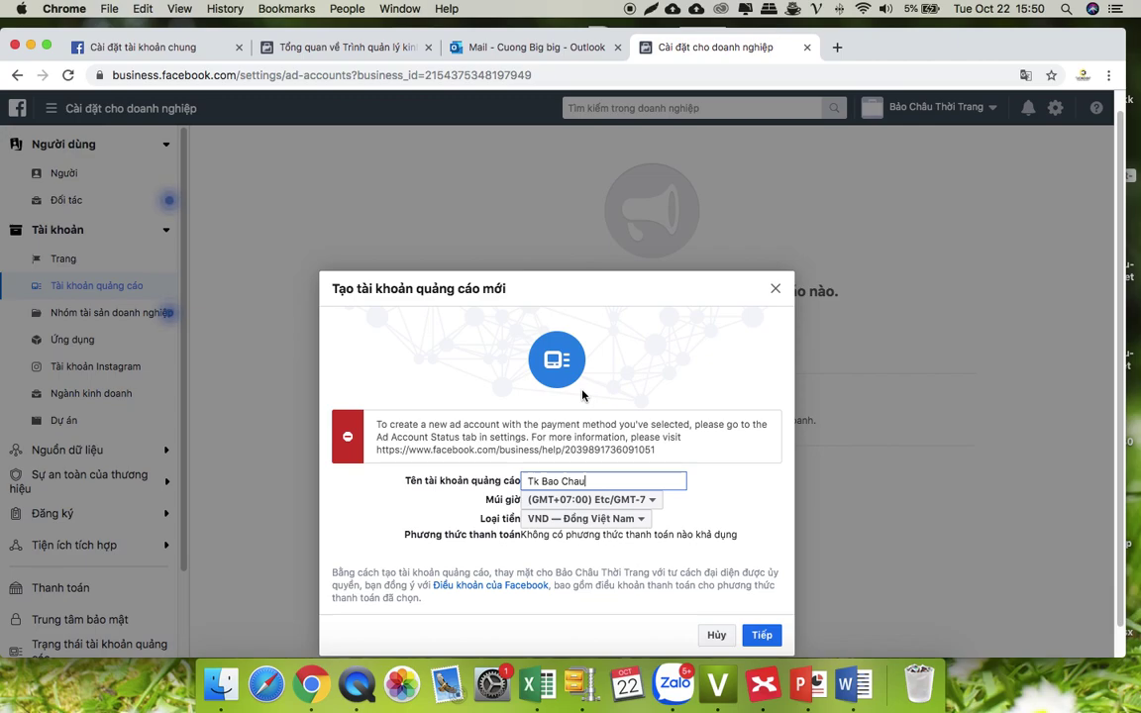
pyautogui.scroll(-1, 738, 537)
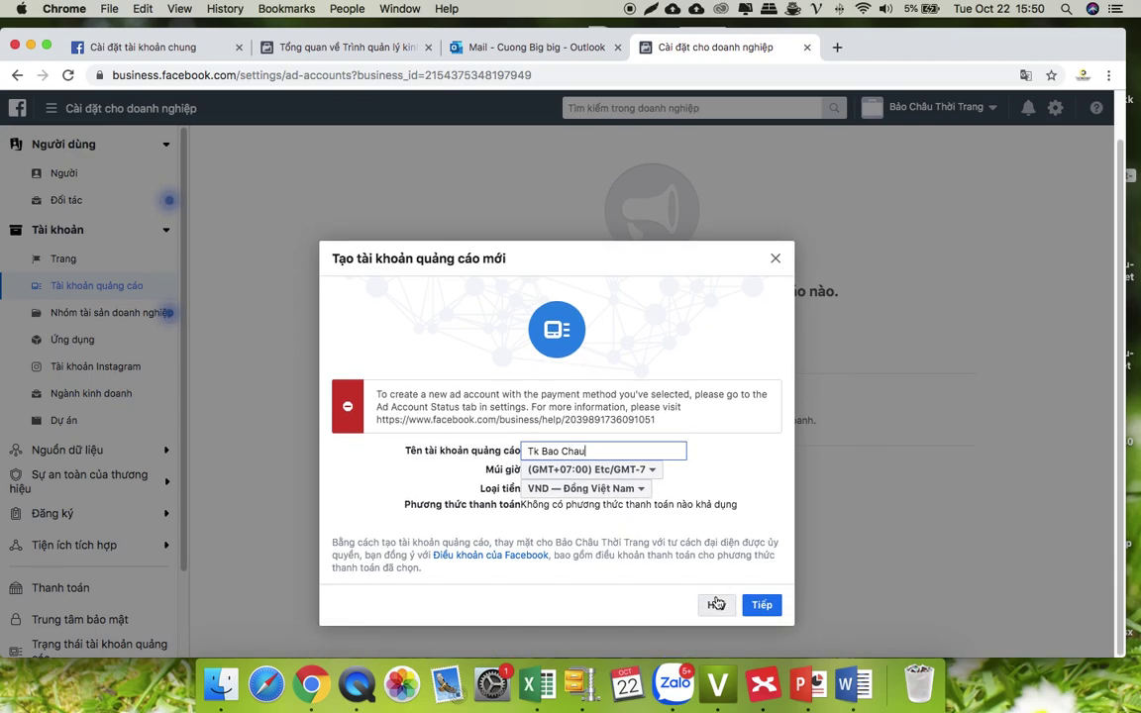
pyautogui.click(715, 603)
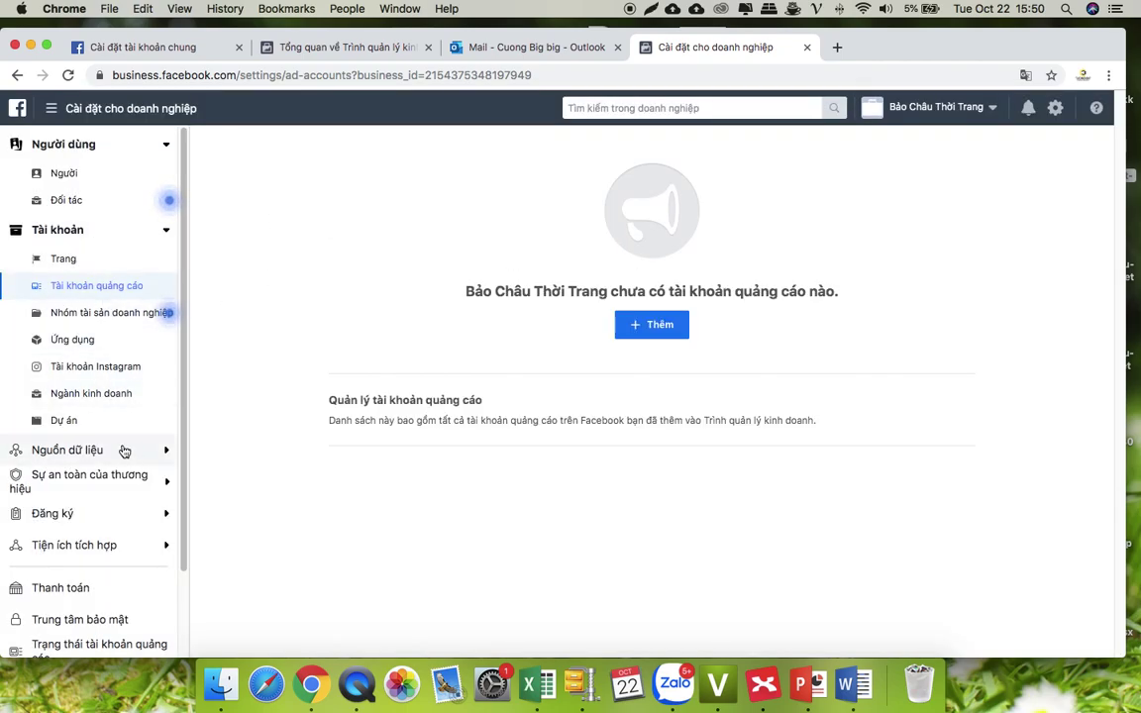
# - Open Payments (Thanh toán) settings, start adding a payment method, then cancel
pyautogui.scroll(-2, 125, 450)
pyautogui.click(102, 555)
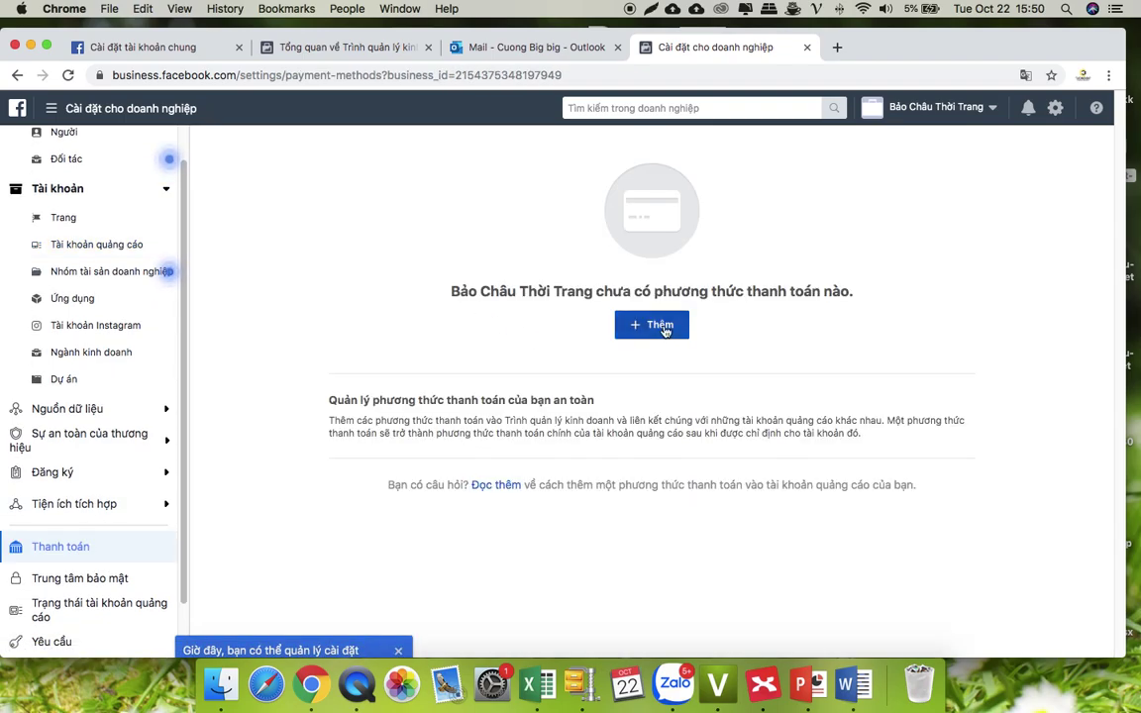
pyautogui.click(664, 330)
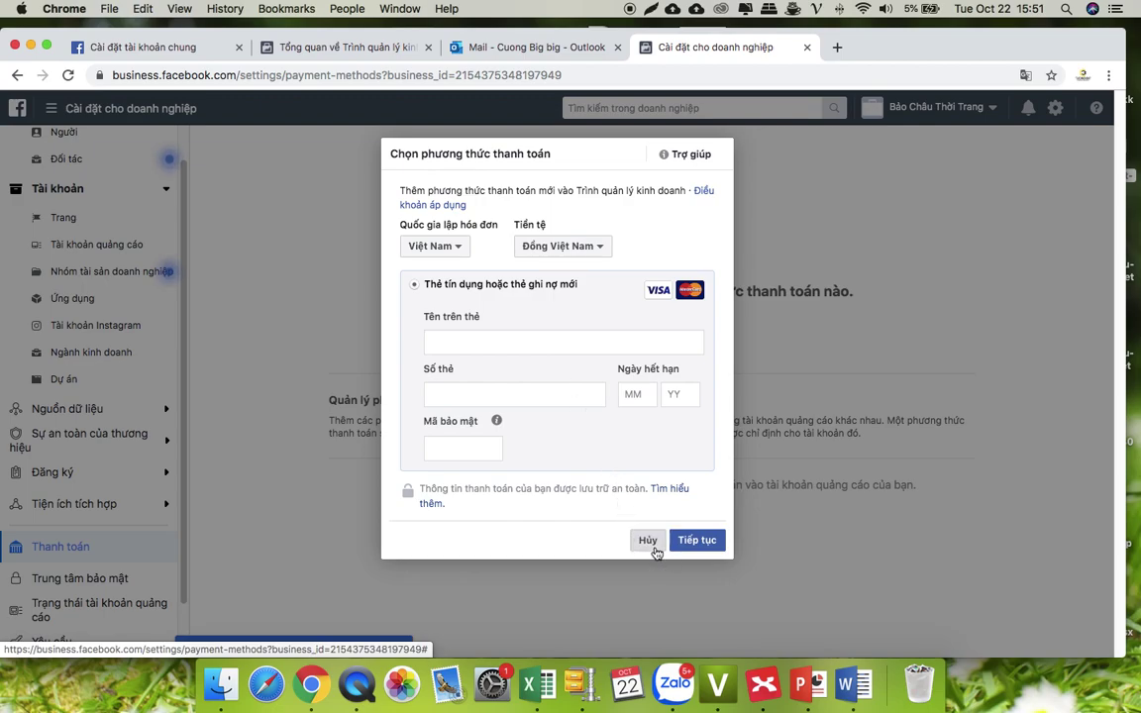
pyautogui.click(652, 545)
pyautogui.scroll(2, 135, 306)
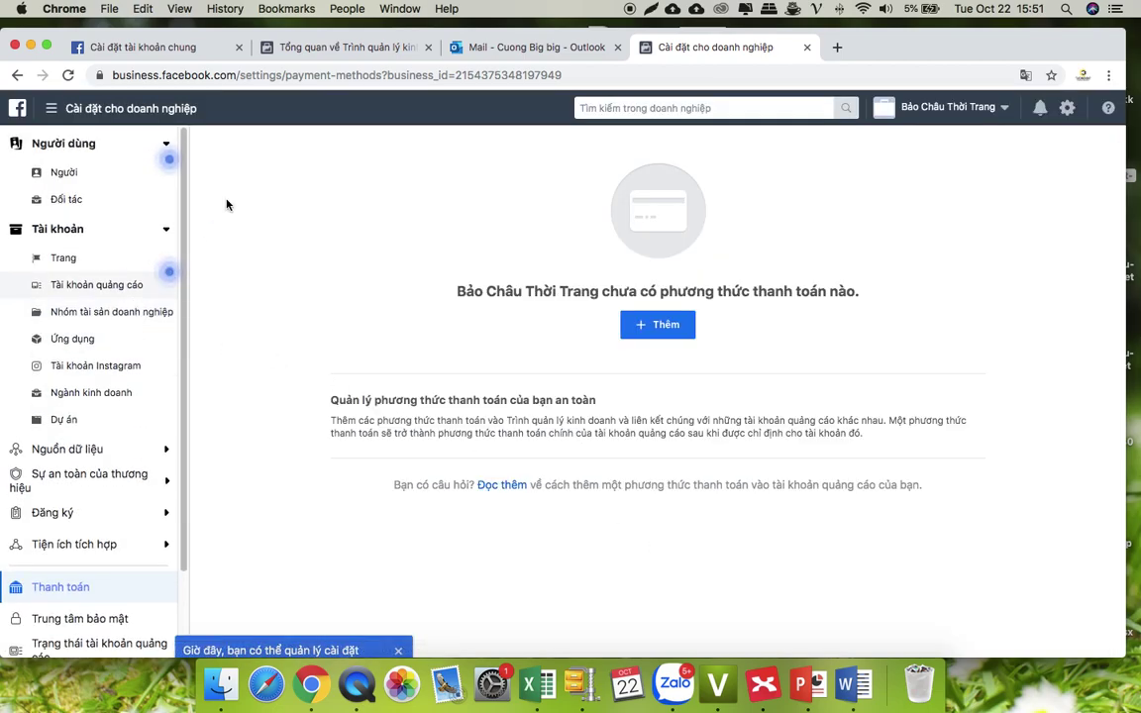
# - Return to the Ad Accounts (Tài khoản quảng cáo) settings page and confirm no ad accounts are listed yet
pyautogui.click(84, 285)
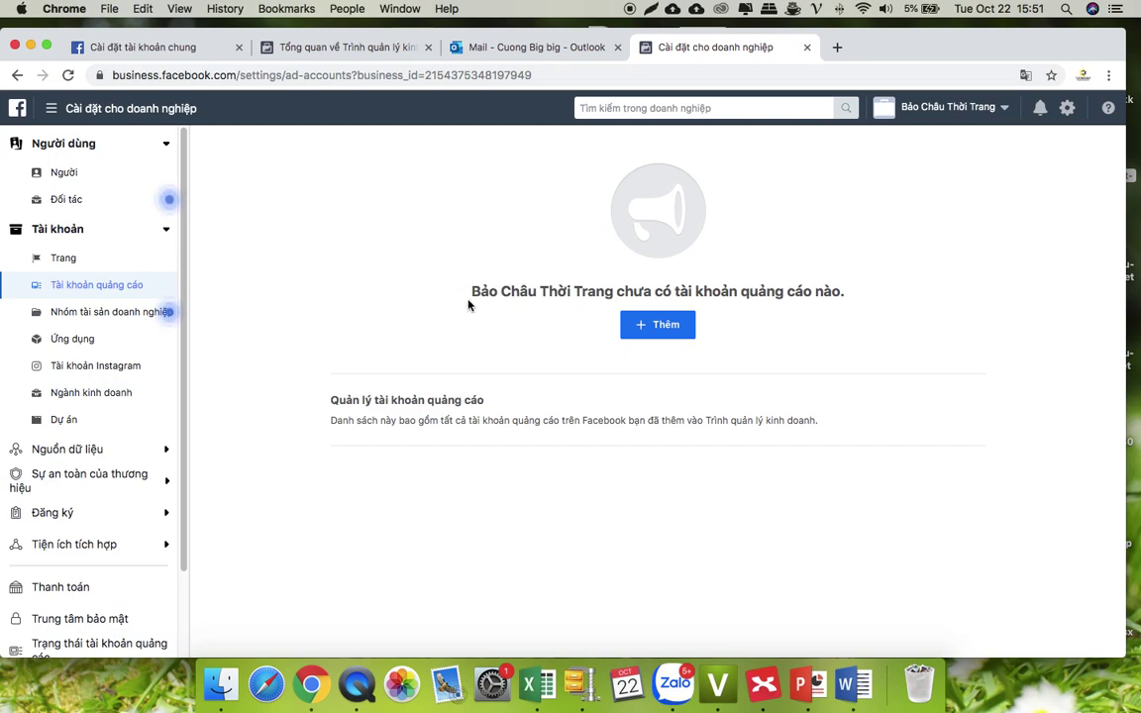
pyautogui.scroll(-5, 160, 477)
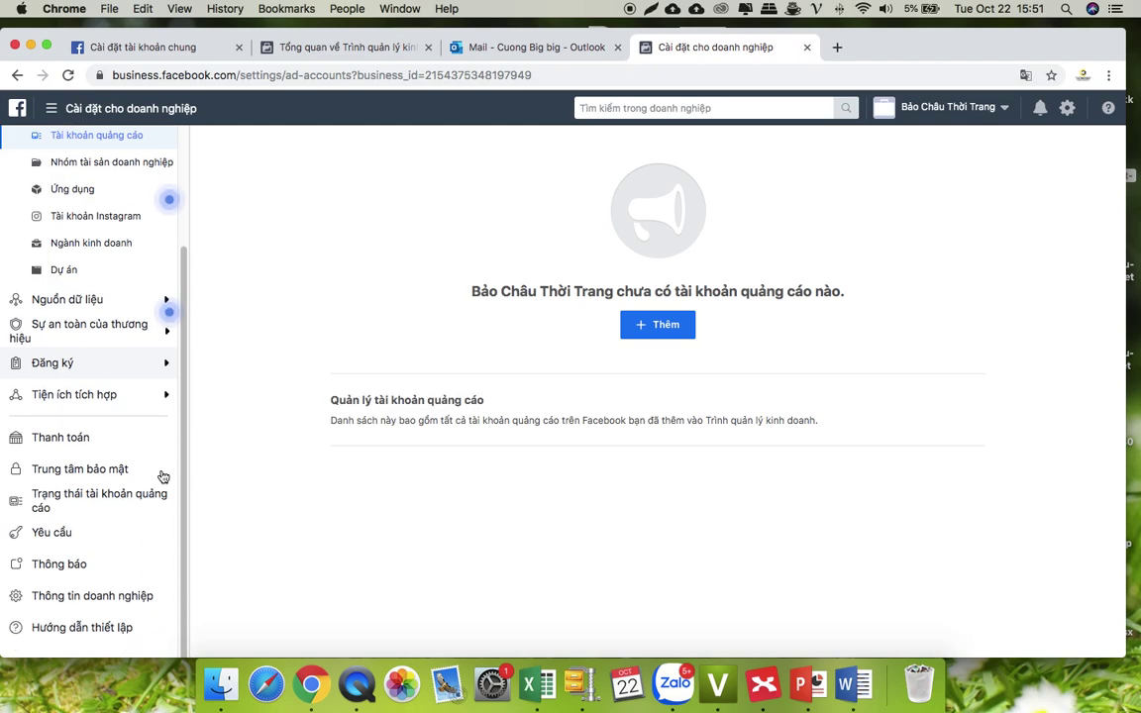
pyautogui.scroll(5, 160, 476)
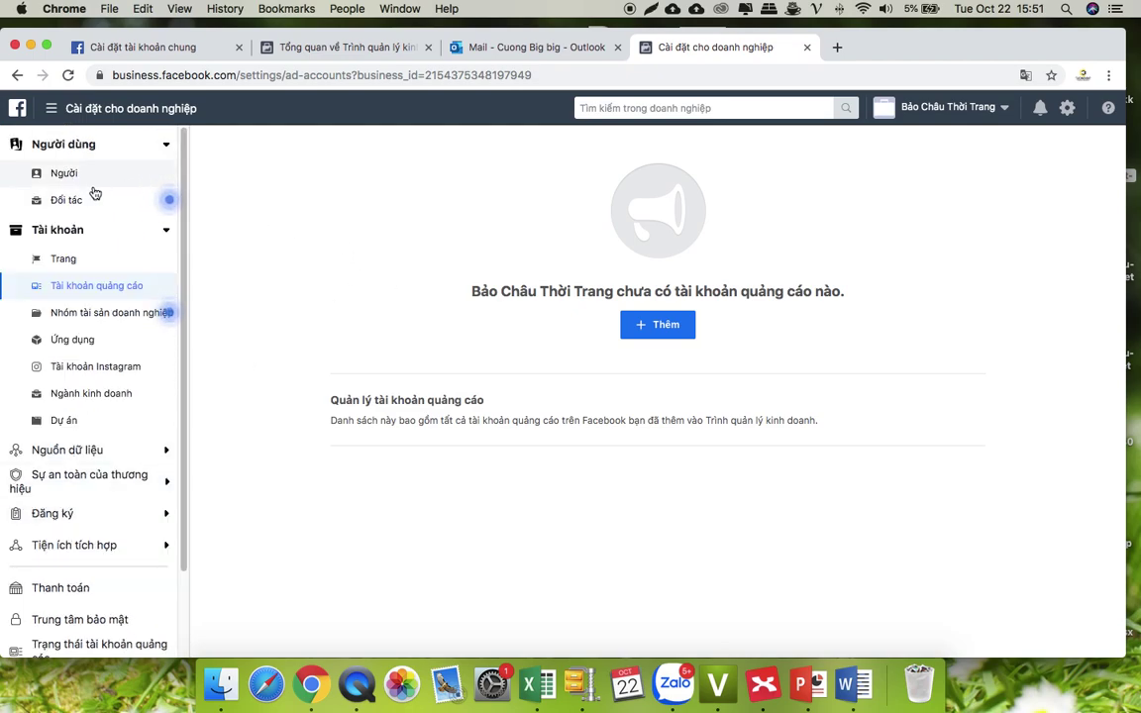